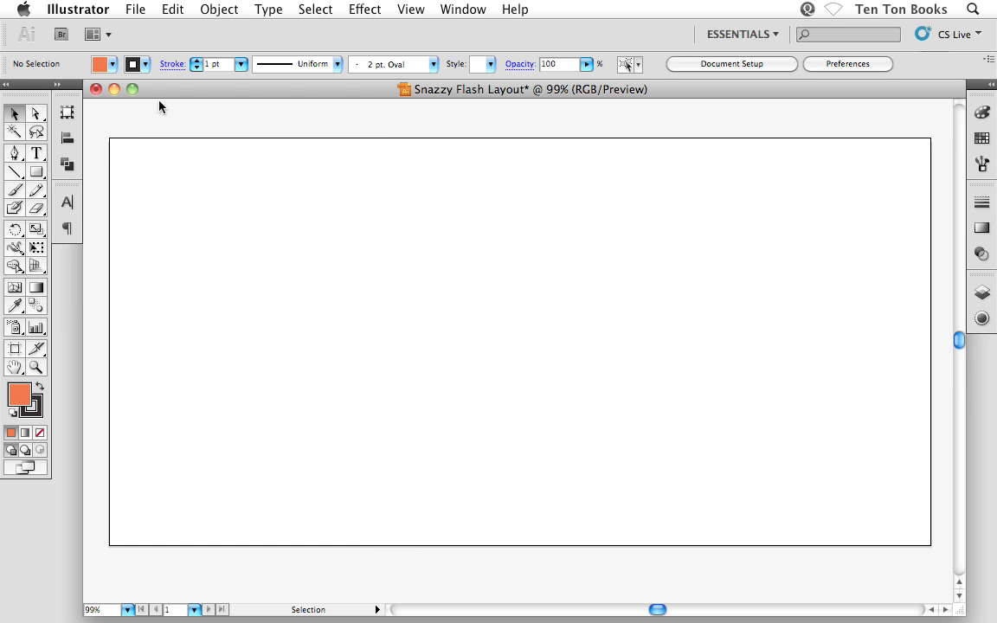
Start saving the document and choose the Project Files folder on the Desktop as its location
left_click(136, 9)
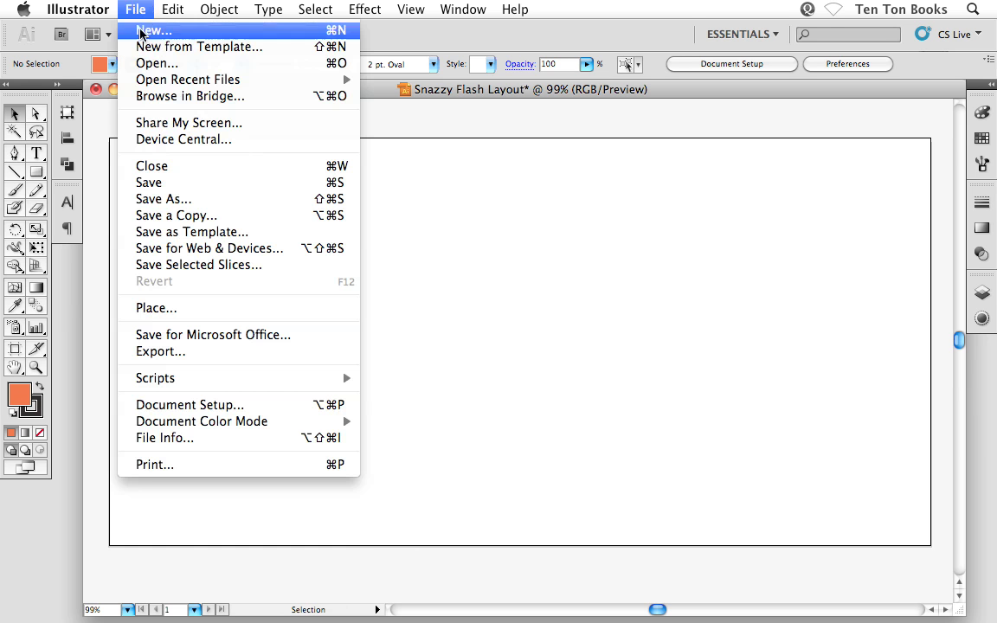
left_click(166, 182)
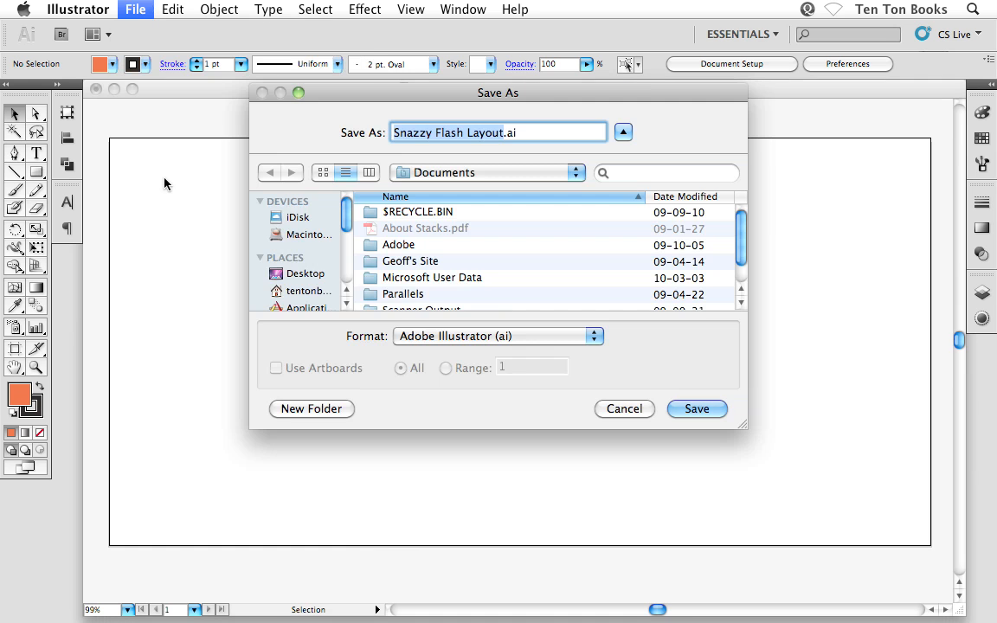
key("super+d")
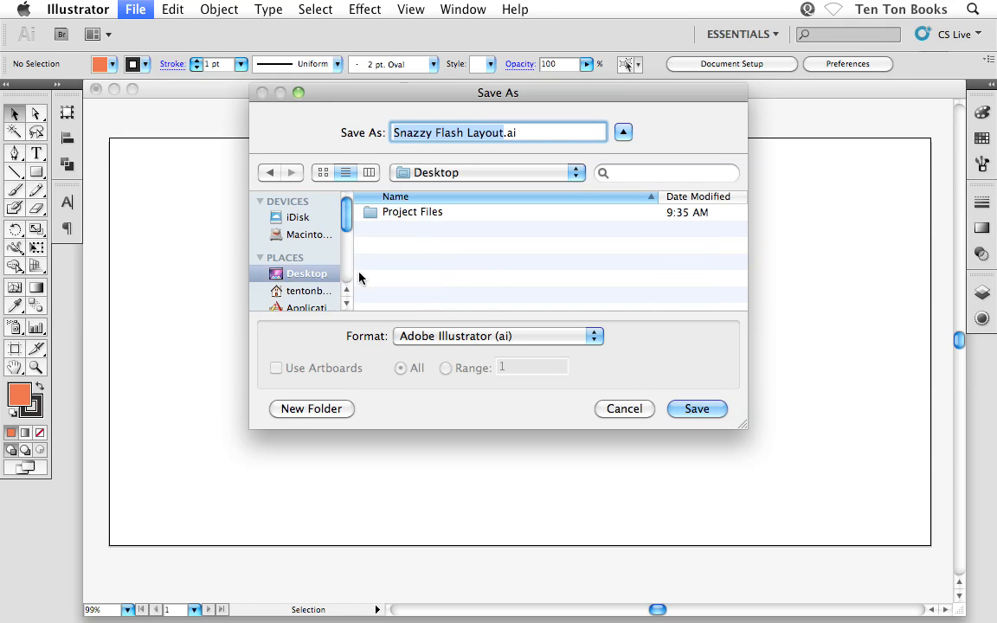
left_click(374, 216)
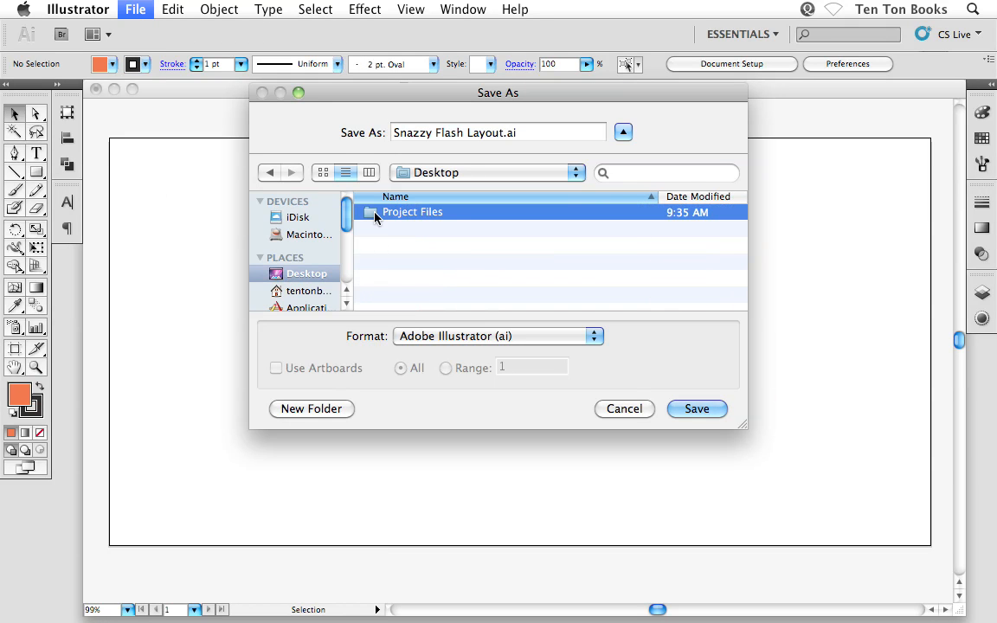
double_click(374, 217)
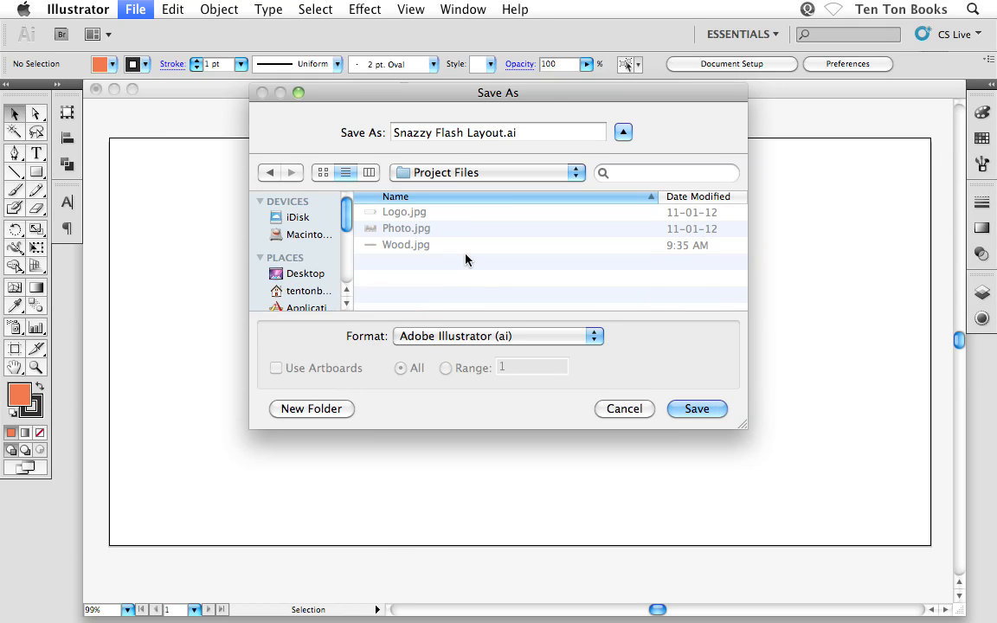
Rename the file to FlashLayout.ai and save it in Adobe Illustrator format with the Illustrator CS5 options
left_click(416, 132)
left_click_drag(393, 133, 551, 136)
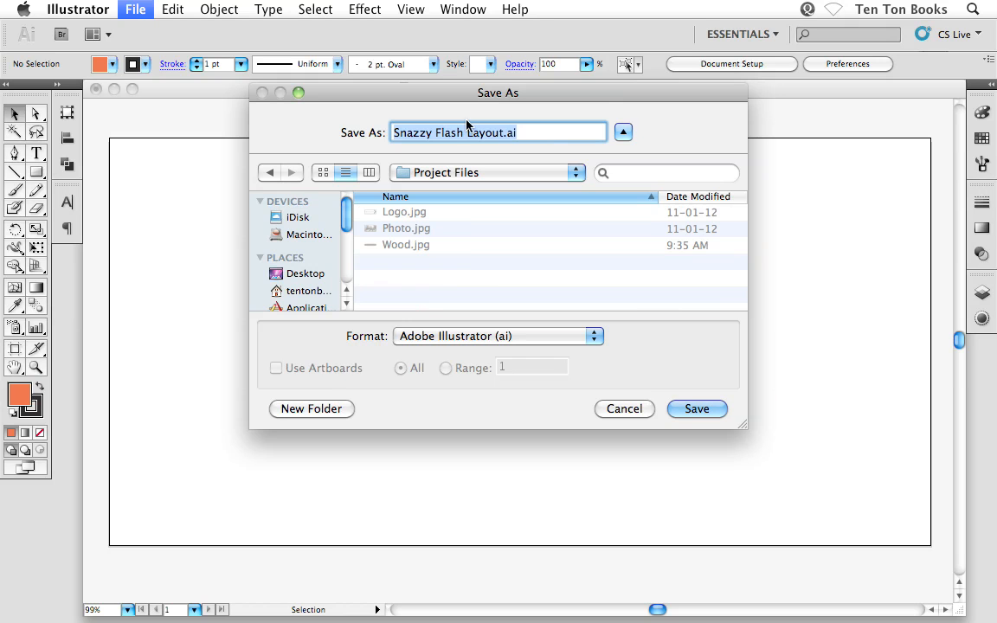
left_click(433, 133)
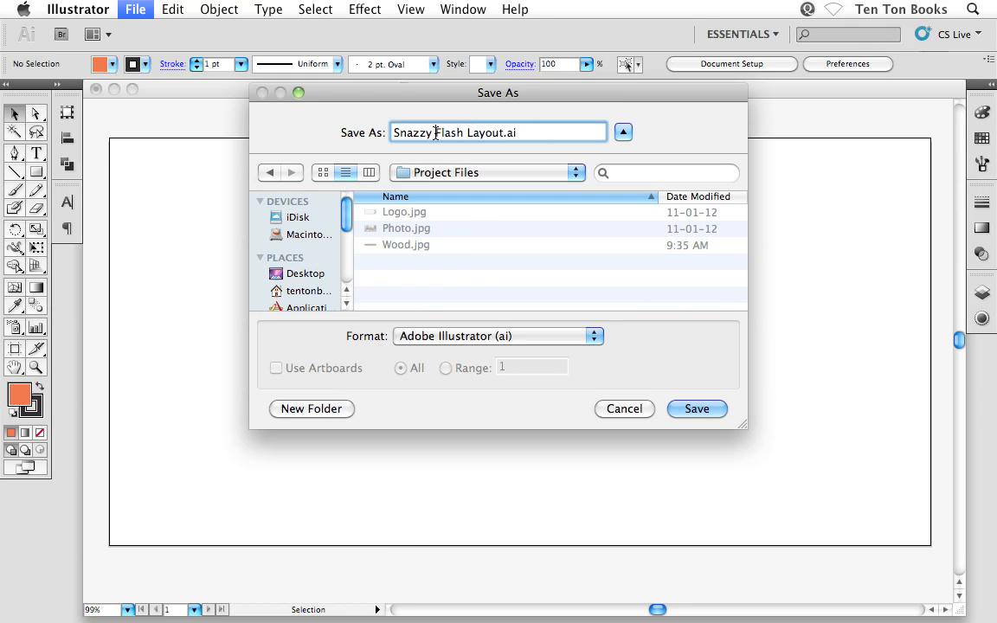
left_click_drag(434, 133, 366, 133)
key("BackSpace")
key("Right")
key("Right")
key("Right")
key("Right")
key("Right")
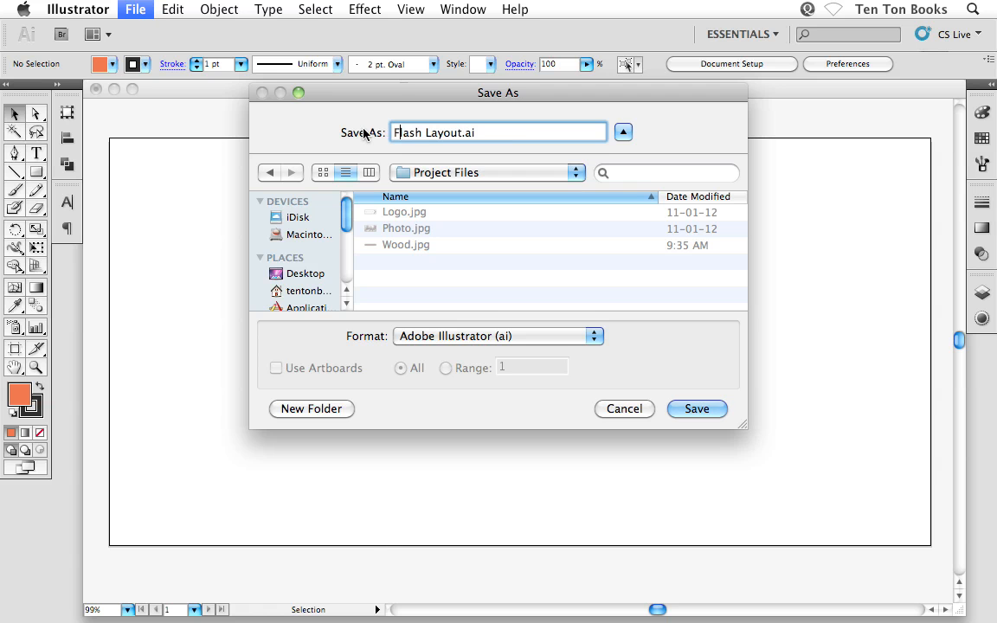
key("Delete")
left_click(681, 412)
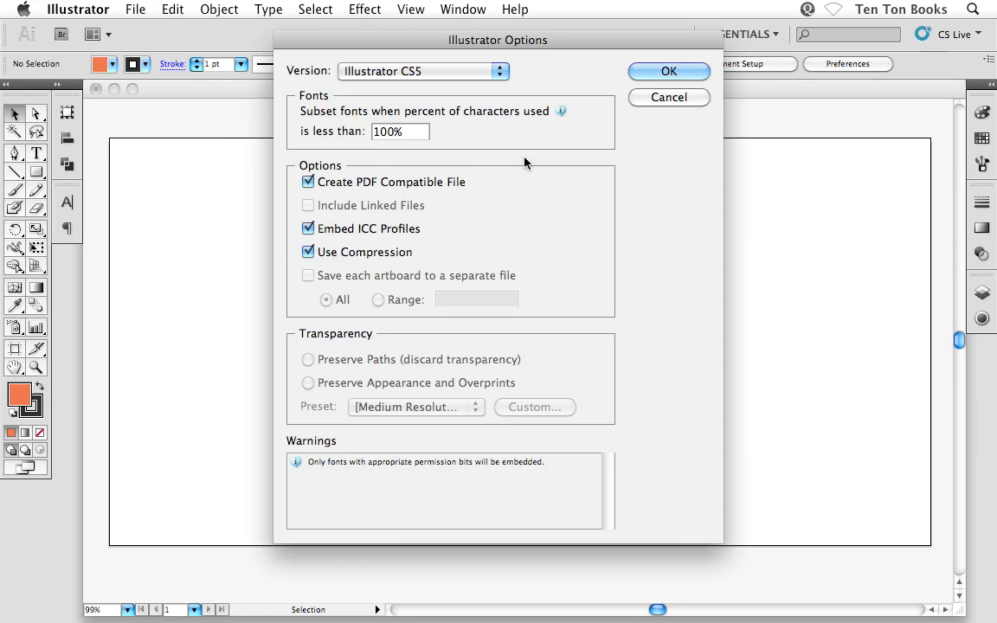
left_click(650, 77)
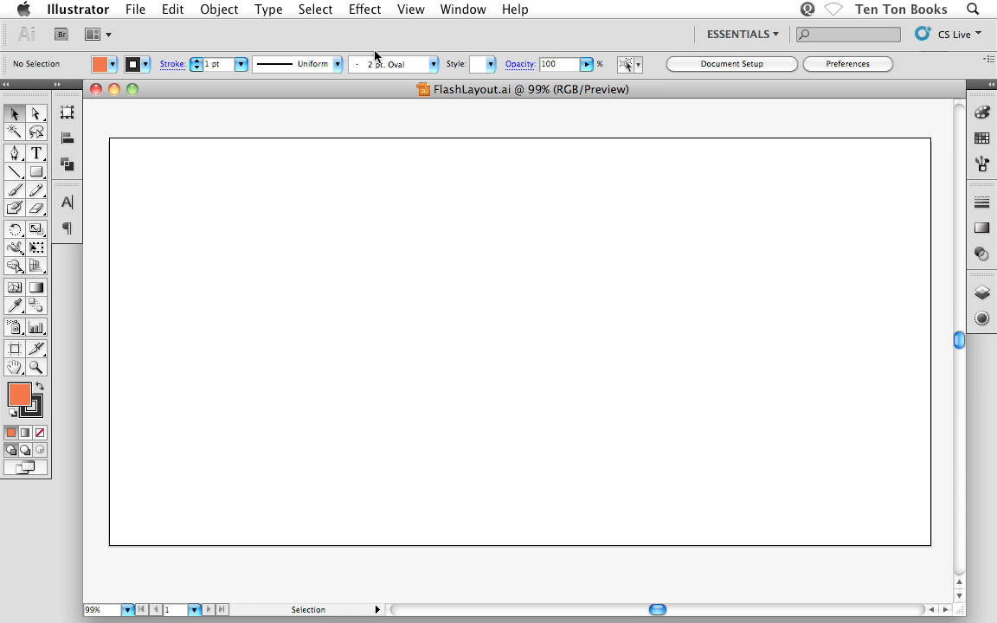
Place Logo.jpg from the Project Files folder into the document as a linked image
left_click(134, 12)
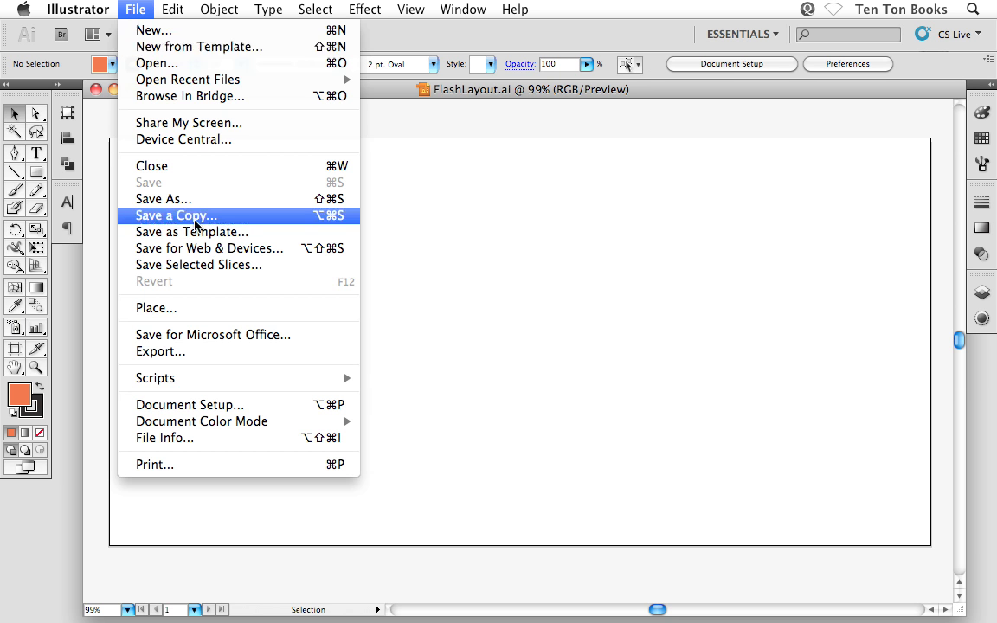
left_click(174, 314)
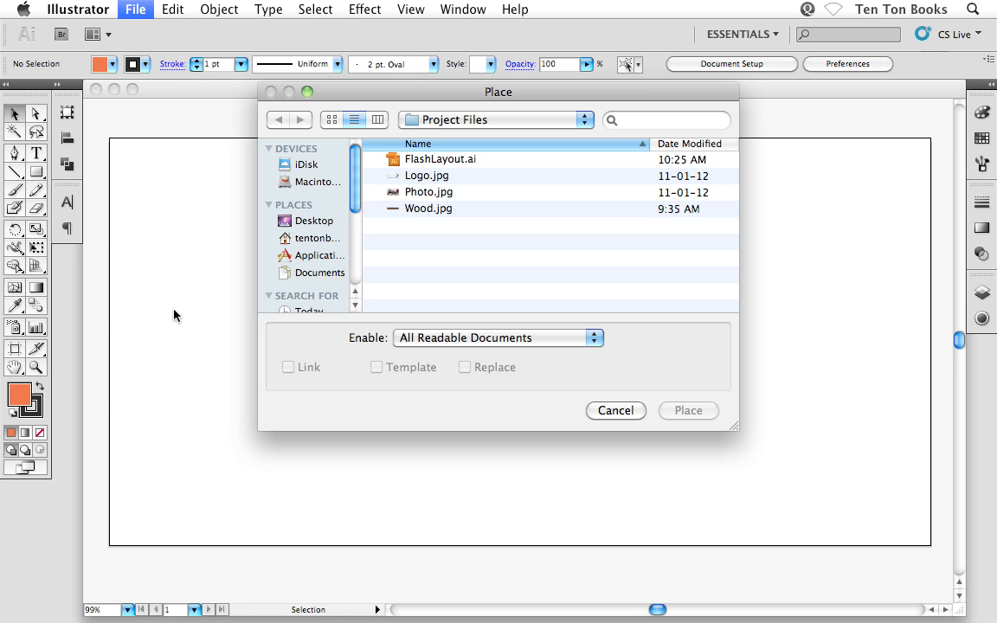
left_click(427, 177)
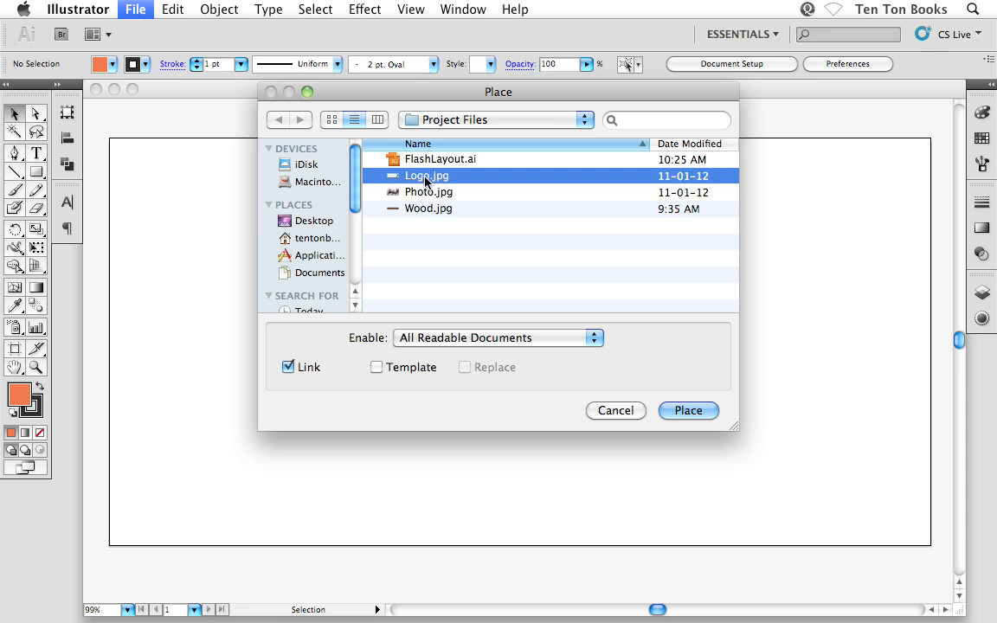
left_click(418, 194)
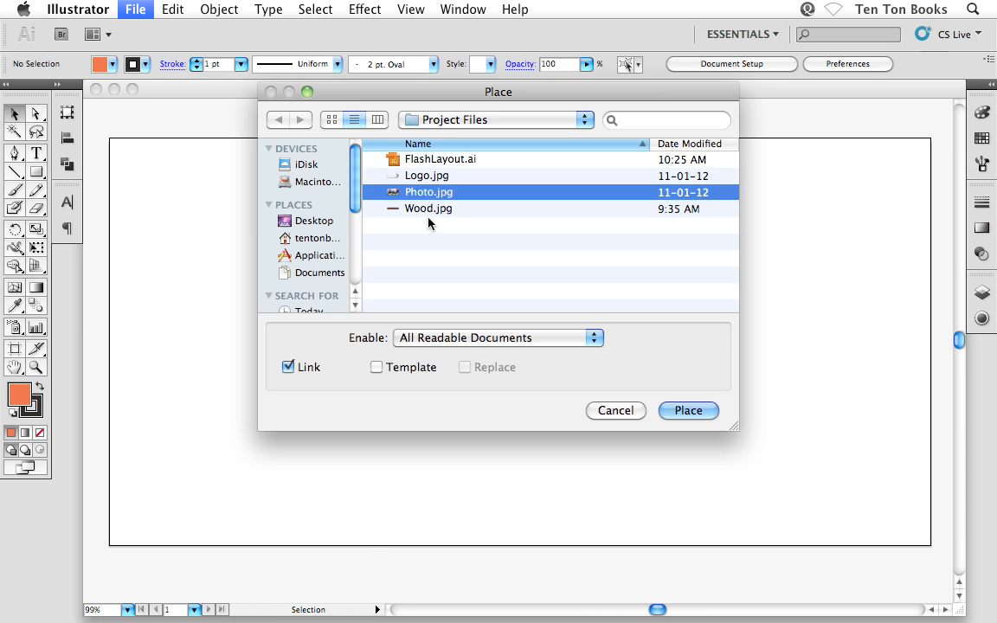
left_click(425, 213)
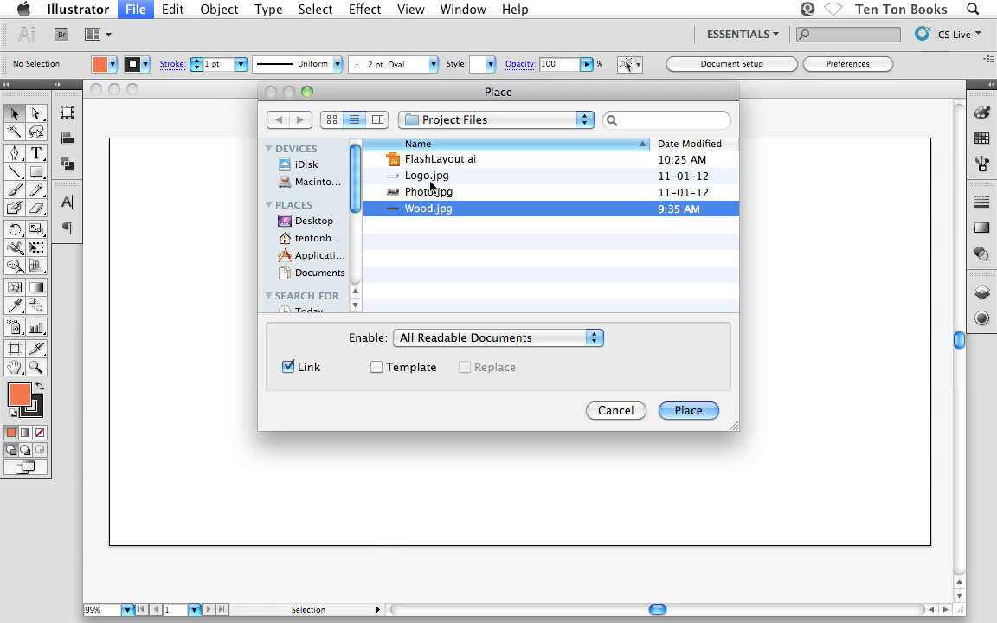
left_click(425, 178)
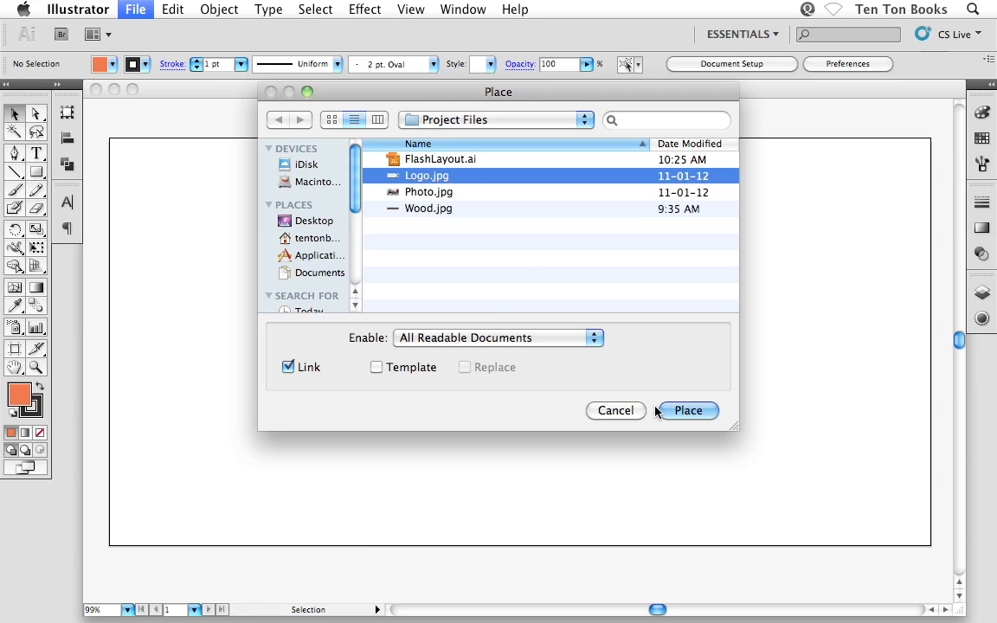
left_click(687, 411)
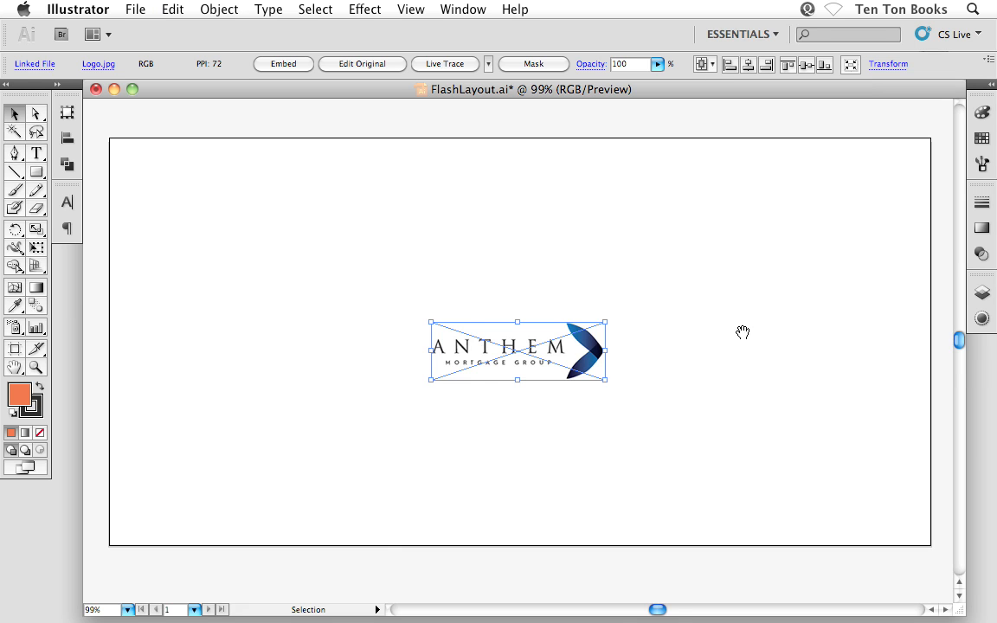
Move the logo off the artboard, just beyond its upper right corner, and deselect it
left_click_drag(761, 311, 505, 307)
left_click_drag(248, 346, 773, 166)
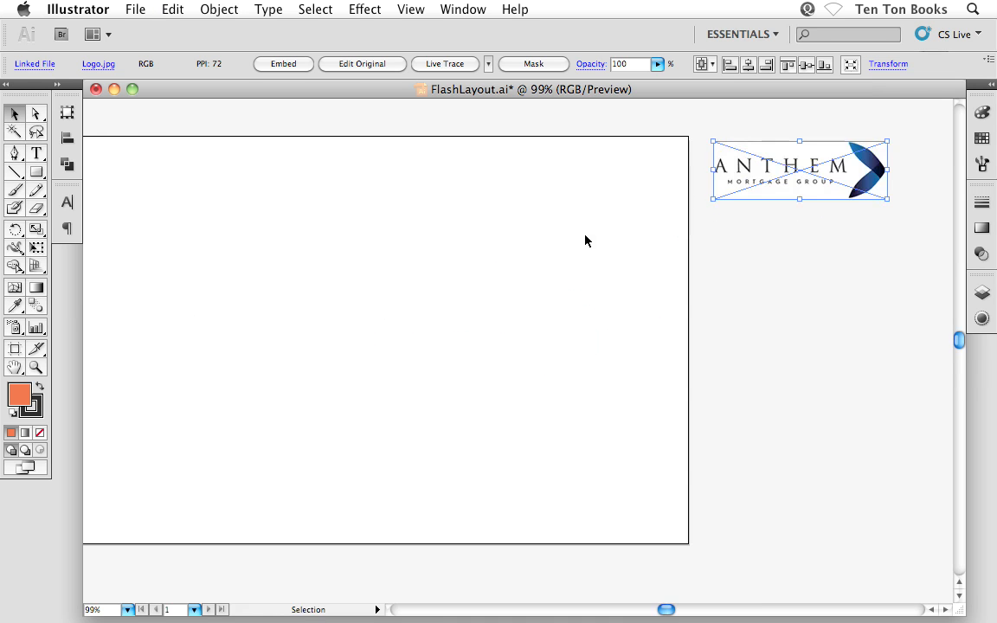
left_click_drag(548, 227, 481, 246)
left_click(701, 219)
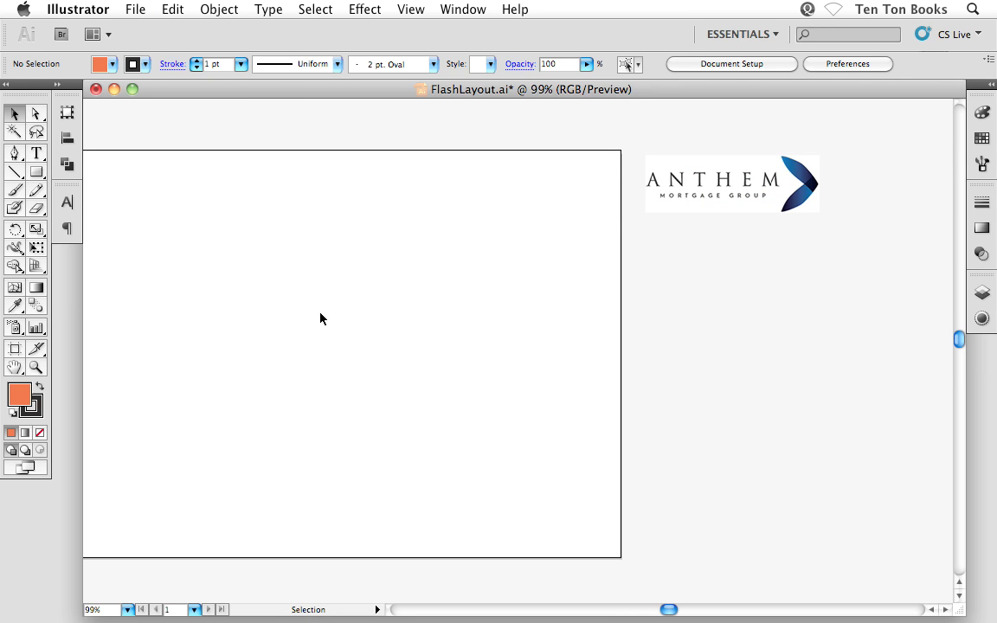
left_click_drag(264, 293, 349, 251)
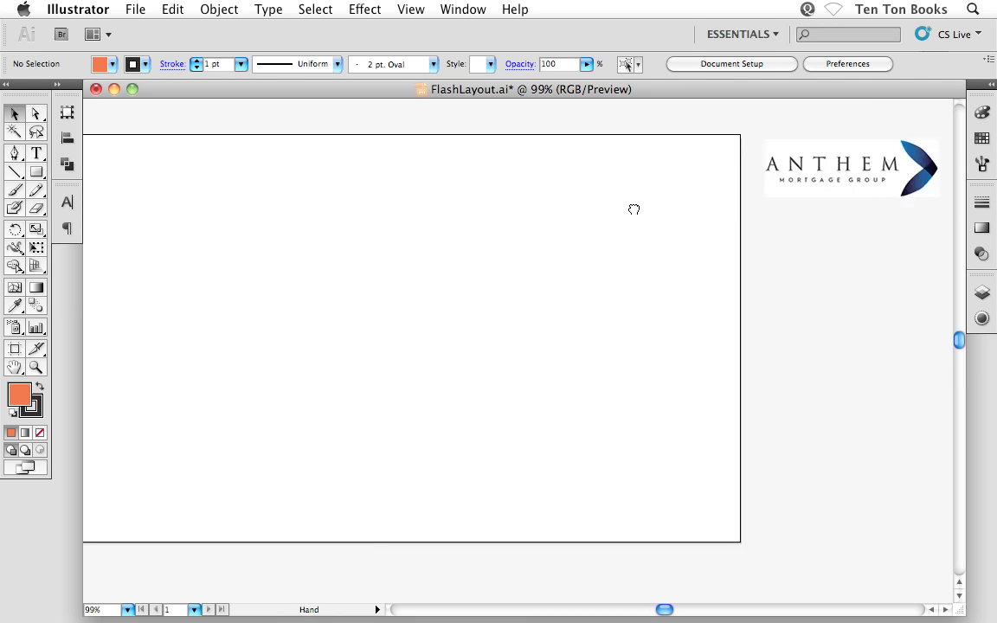
left_click_drag(634, 207, 465, 252)
left_click_drag(350, 278, 376, 262)
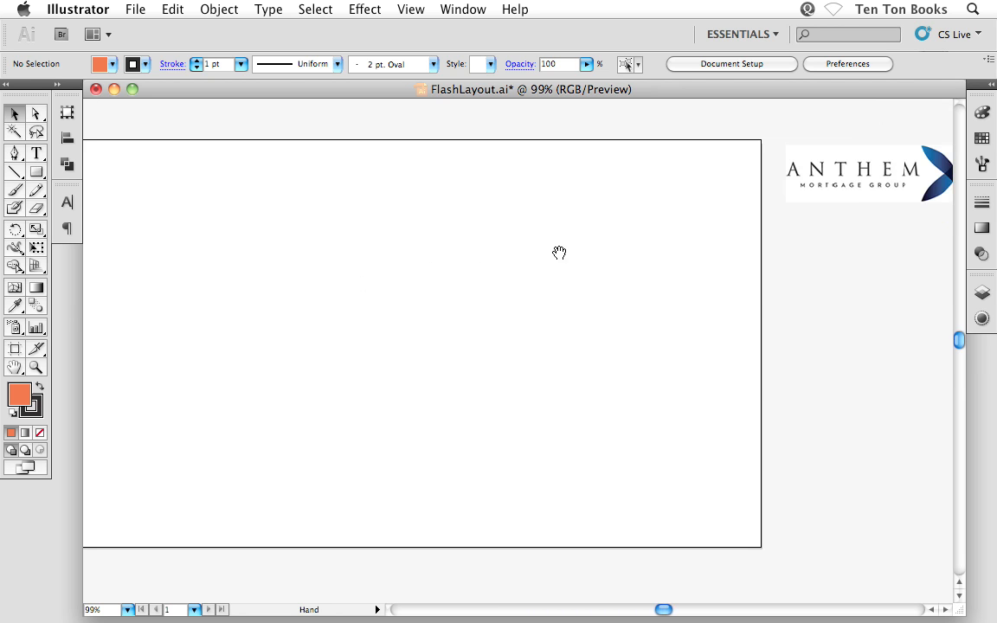
left_click_drag(512, 245, 454, 273)
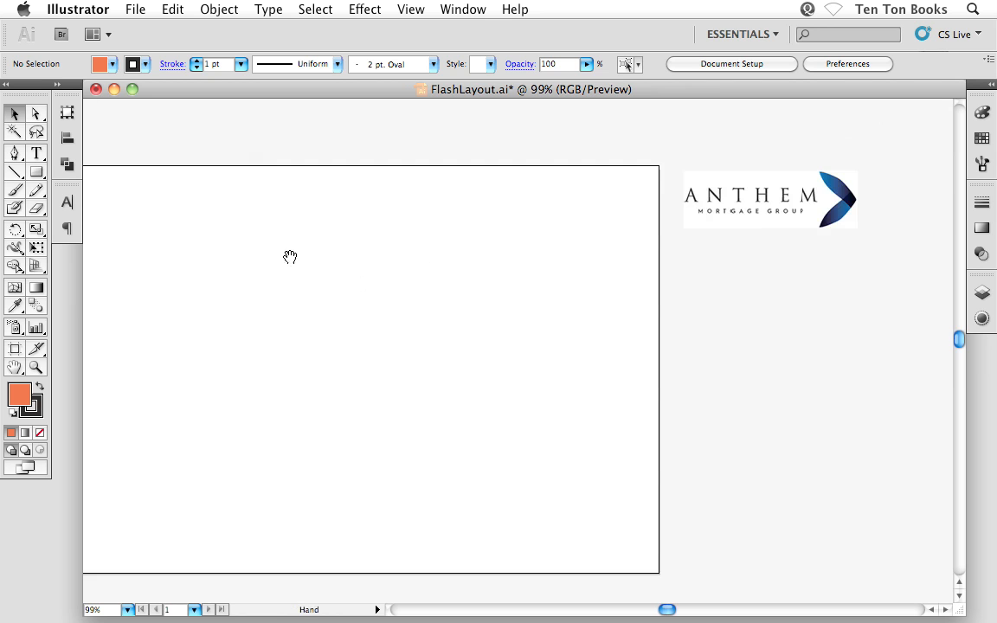
left_click_drag(276, 257, 423, 364)
left_click_drag(627, 303, 314, 273)
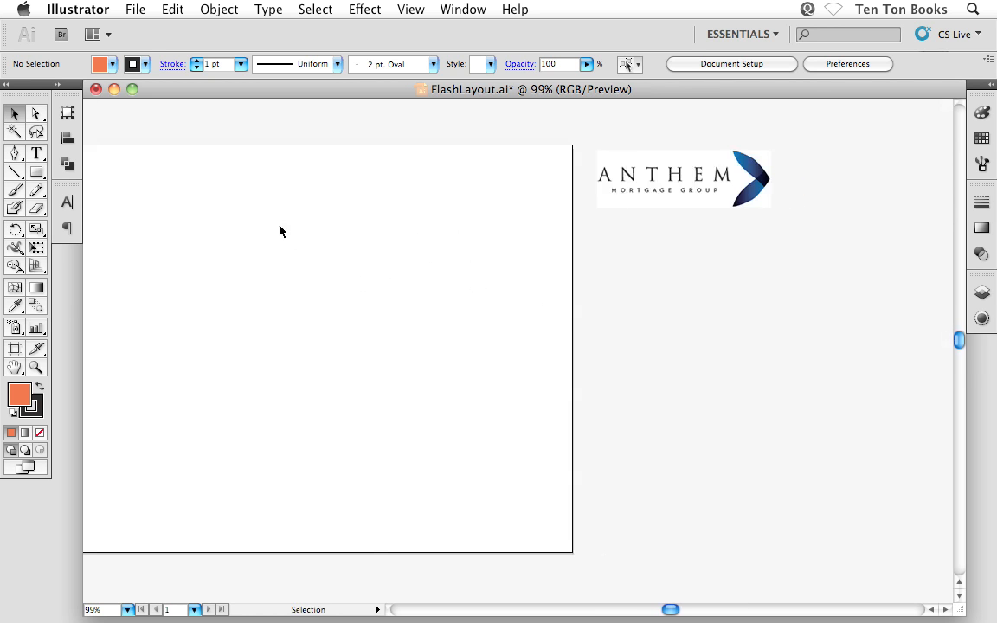
Place Photo.jpg as a linked image and move it off the artboard, below the logo
left_click(135, 9)
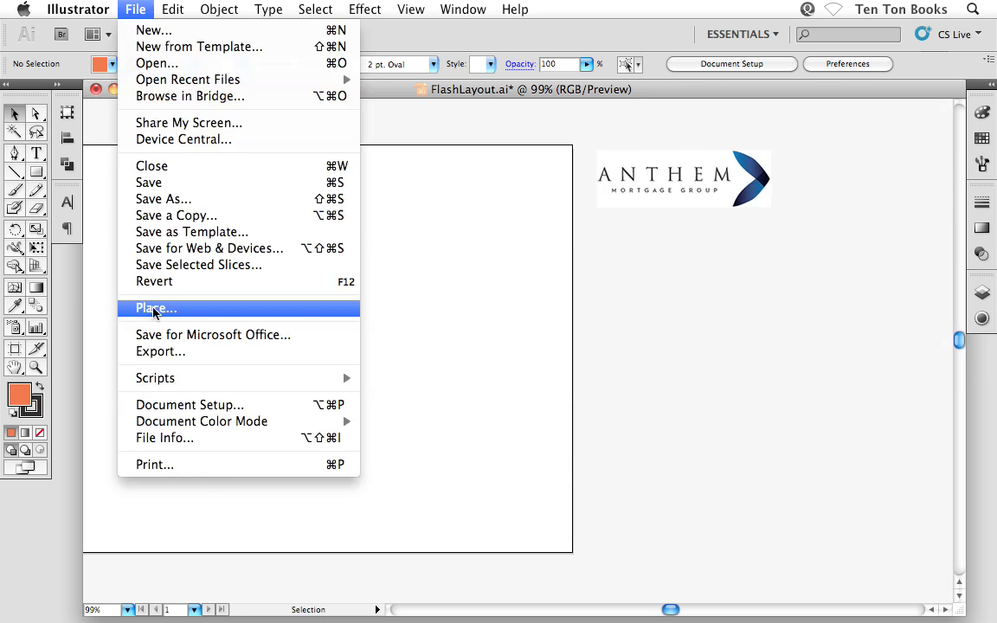
left_click(355, 306)
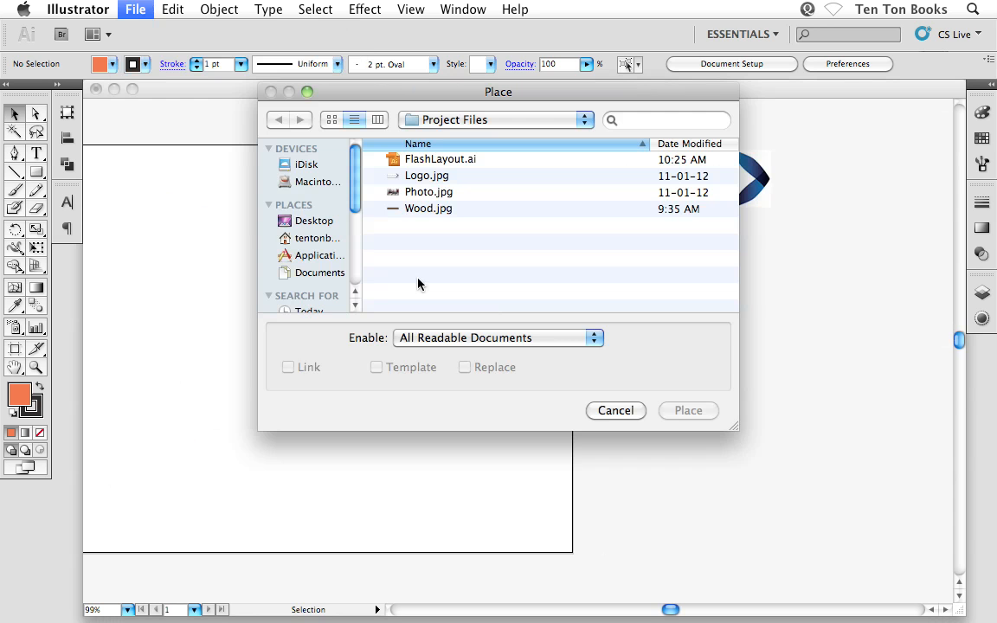
left_click(409, 192)
left_click(687, 410)
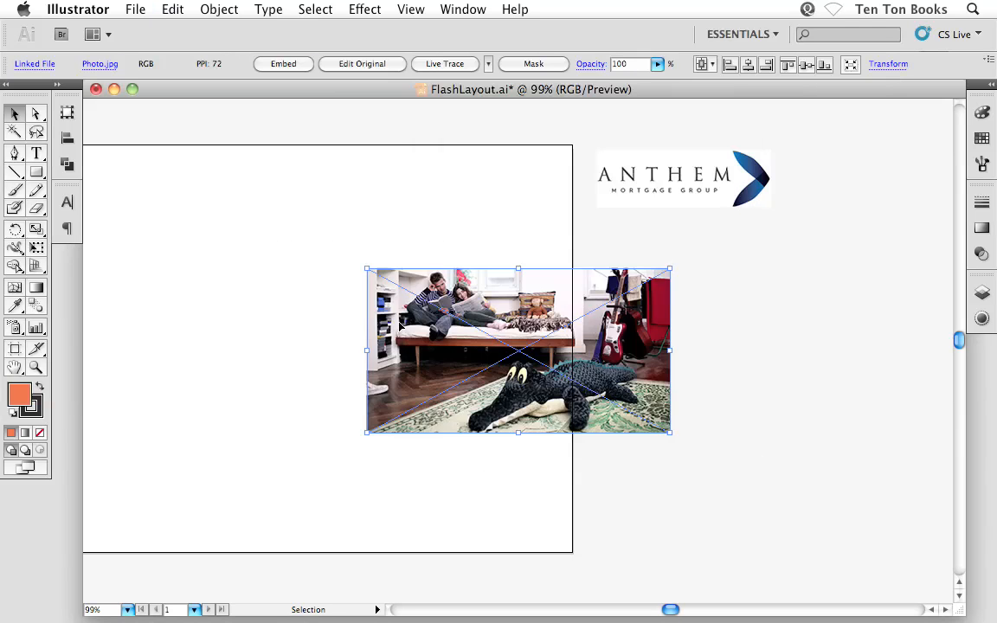
left_click_drag(372, 313, 660, 296)
left_click(385, 269)
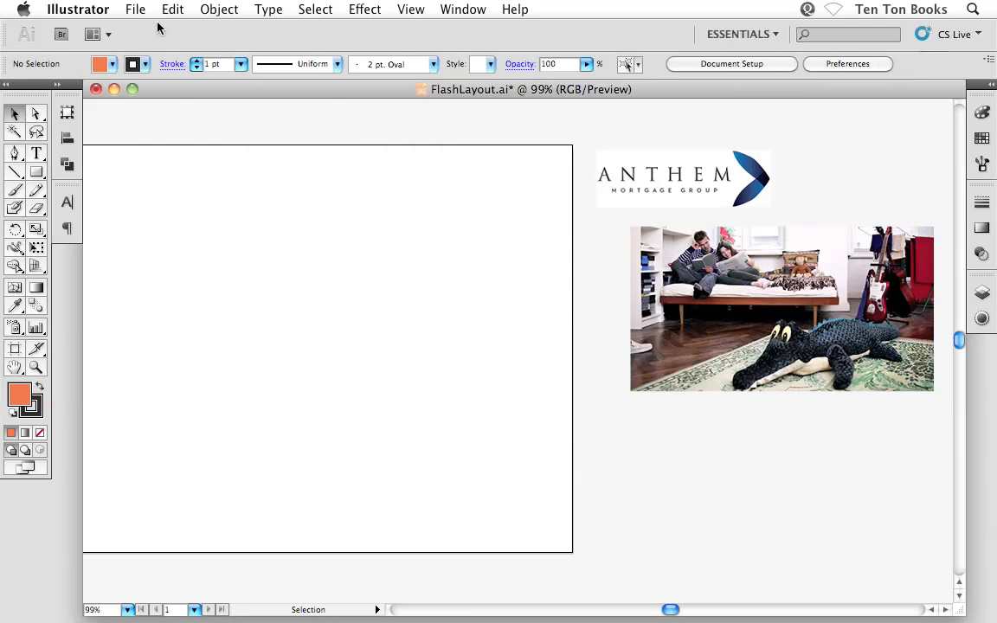
Place Wood.jpg from the Project Files folder as a linked image
left_click(136, 8)
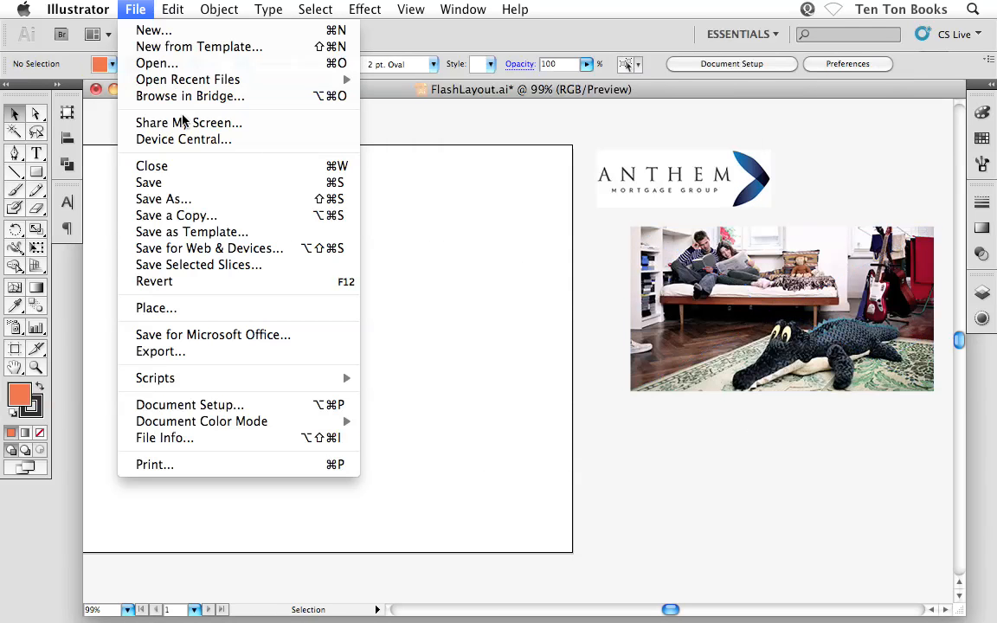
left_click(179, 308)
left_click(422, 210)
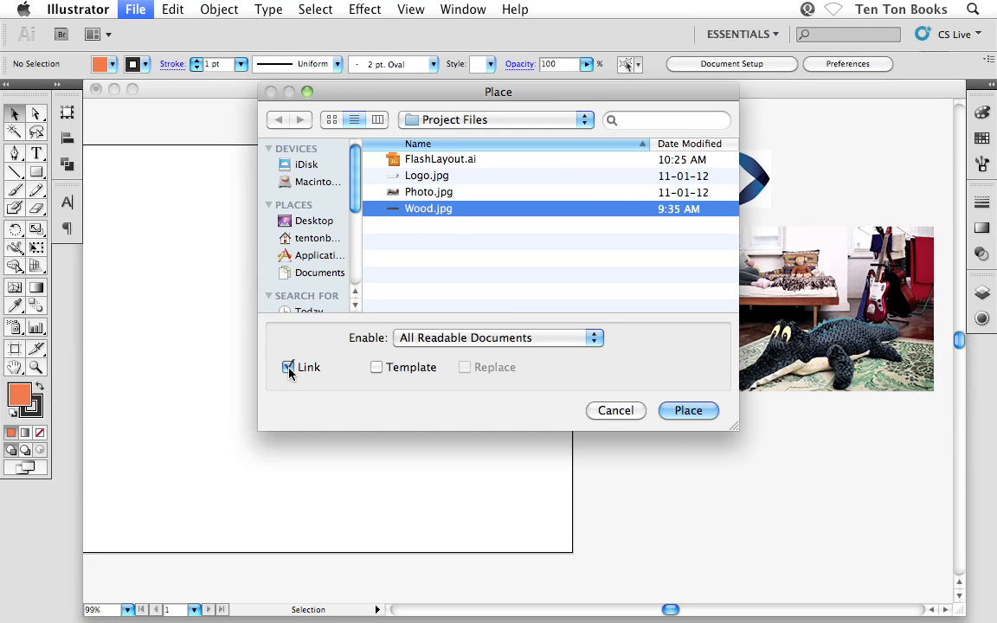
left_click(701, 411)
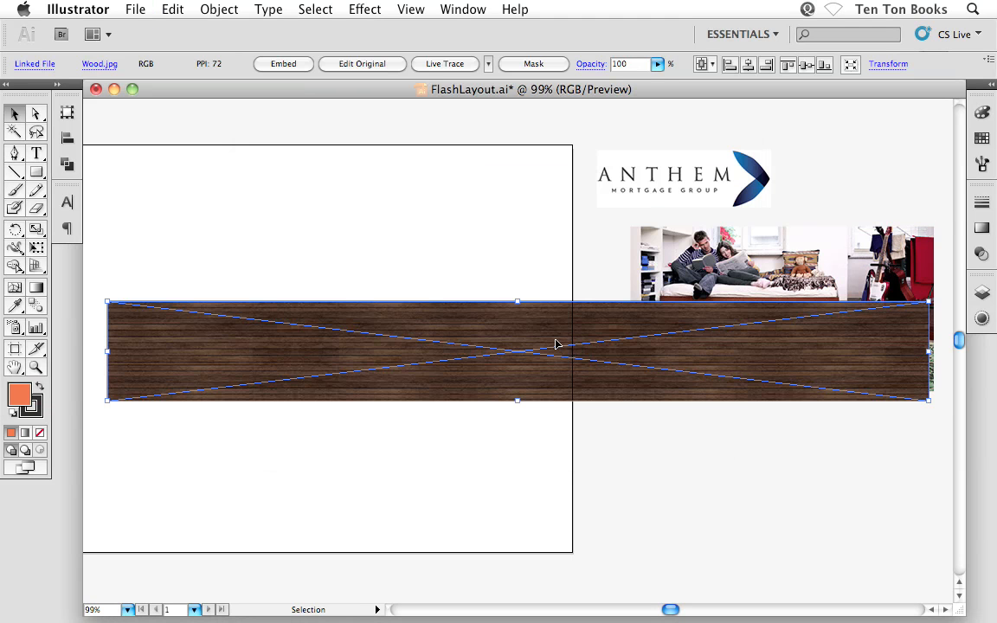
Move the wood image down to the lower part of the artboard, clear of the photo, and deselect it
left_click_drag(402, 330, 418, 402)
left_click_drag(558, 394, 552, 420)
left_click_drag(541, 330, 441, 355)
left_click_drag(522, 436, 517, 478)
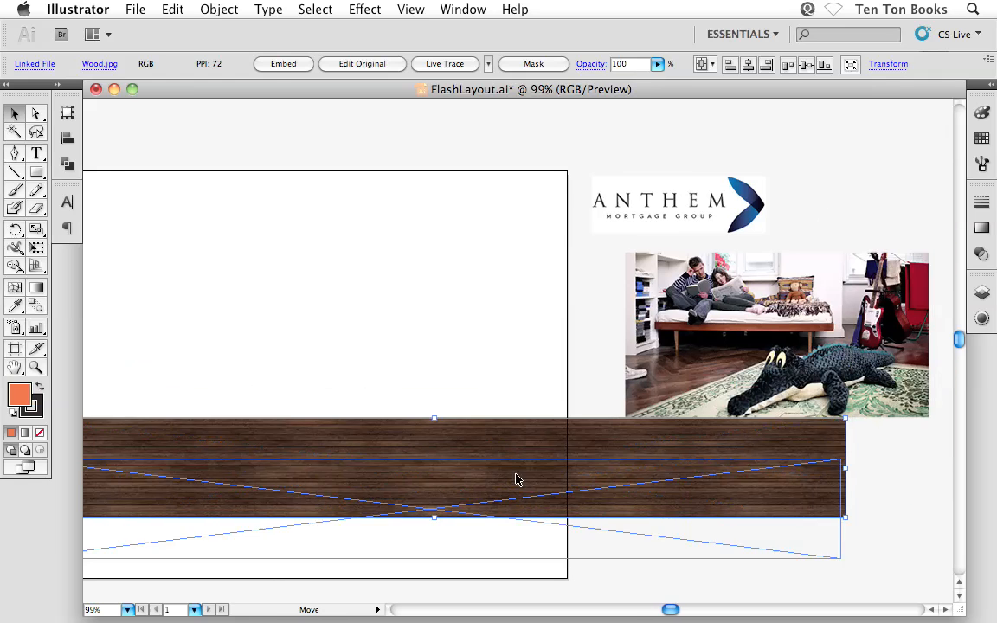
left_click(460, 350)
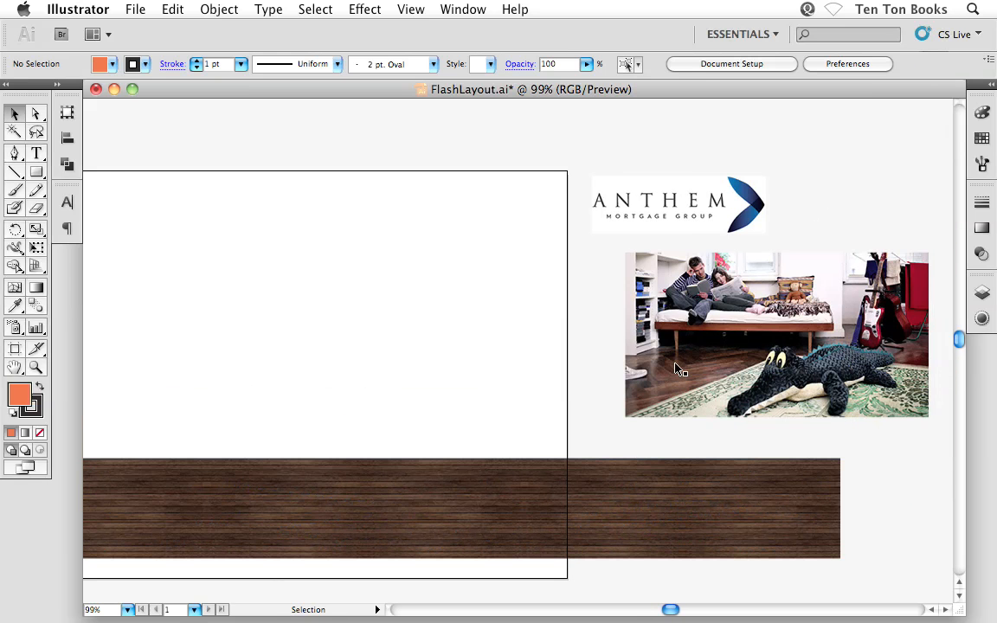
Move the photo slightly left, closer to the artboard's right edge beneath the logo, and deselect it
left_click(690, 336)
left_click_drag(689, 336, 670, 341)
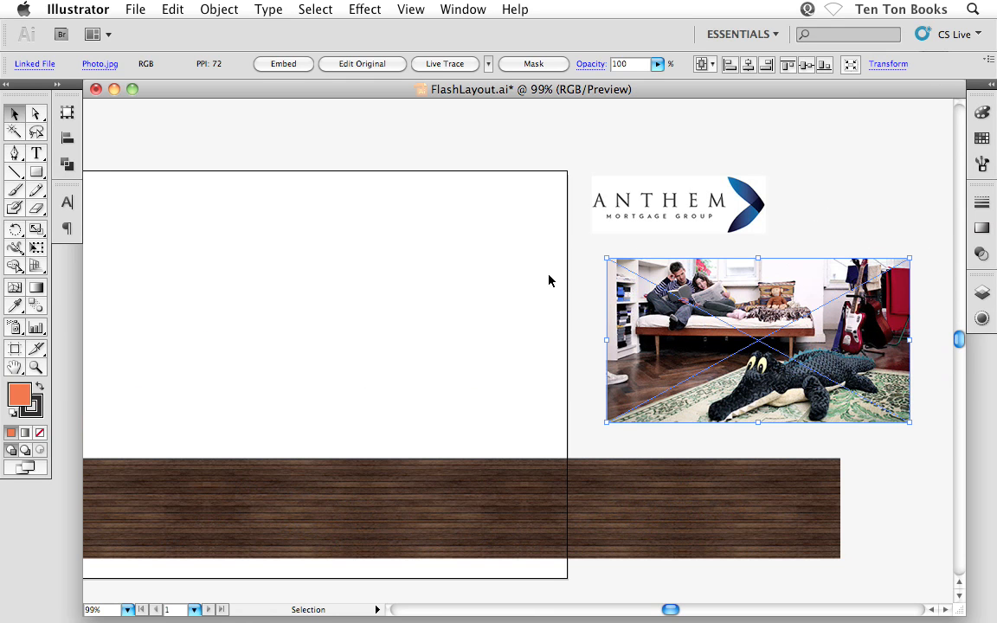
left_click(490, 280)
Move the wood image so its left edge aligns with the artboard's left edge, close to the artboard's bottom
key("space")
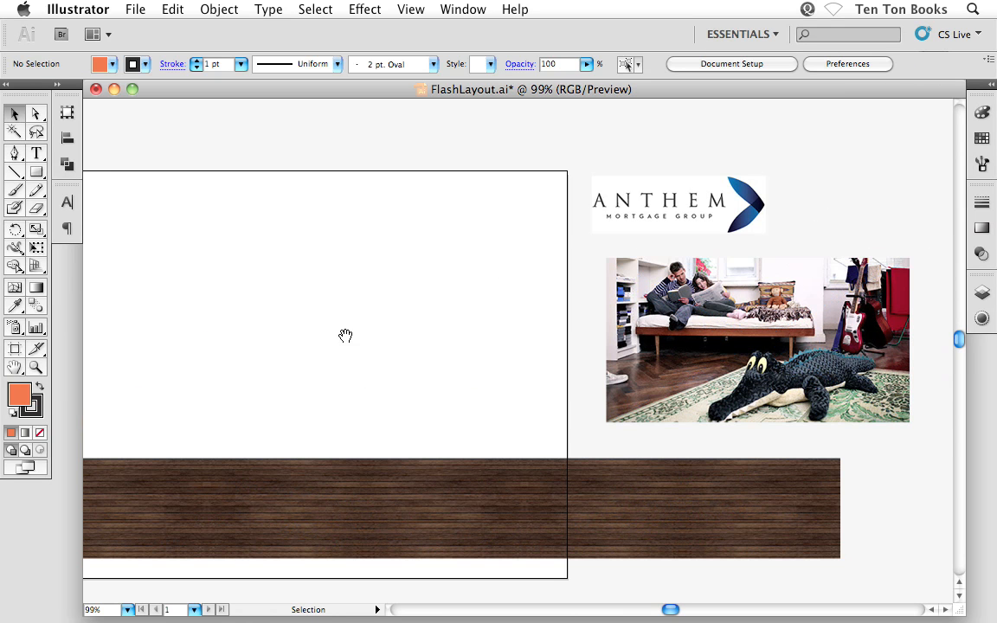
left_click_drag(293, 361, 615, 320)
left_click_drag(518, 447, 238, 472)
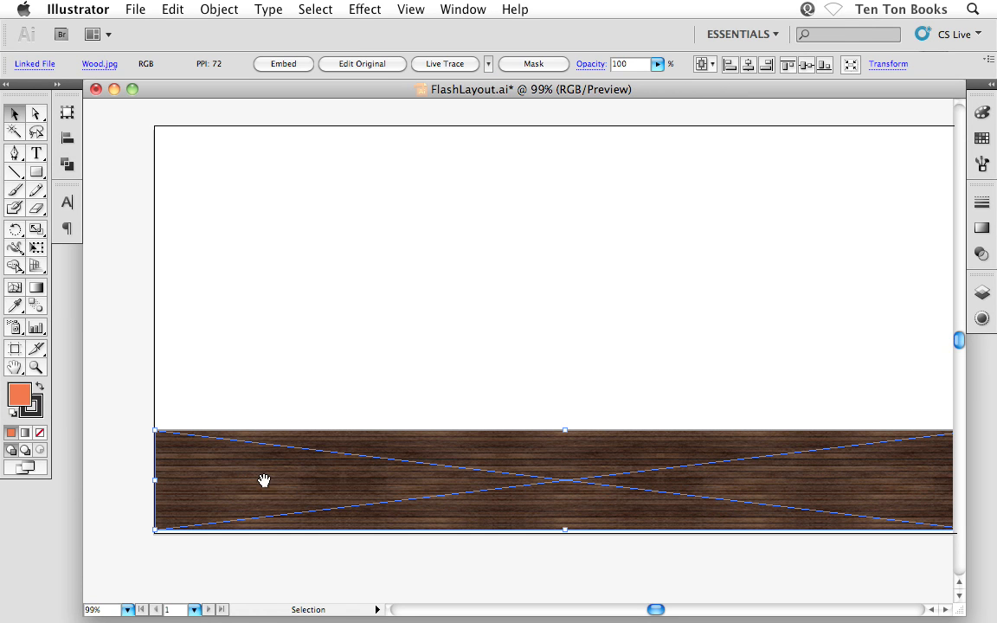
Examine how the deselected wood image spans the artboard and where the logo and photo sit beside it
left_click_drag(371, 329, 327, 349)
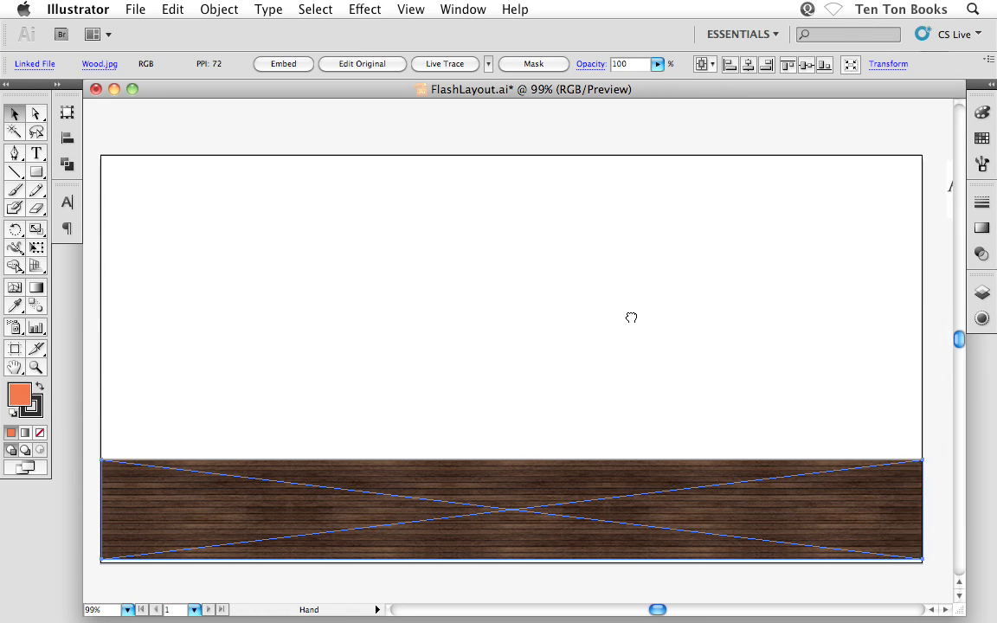
left_click_drag(632, 316, 438, 331)
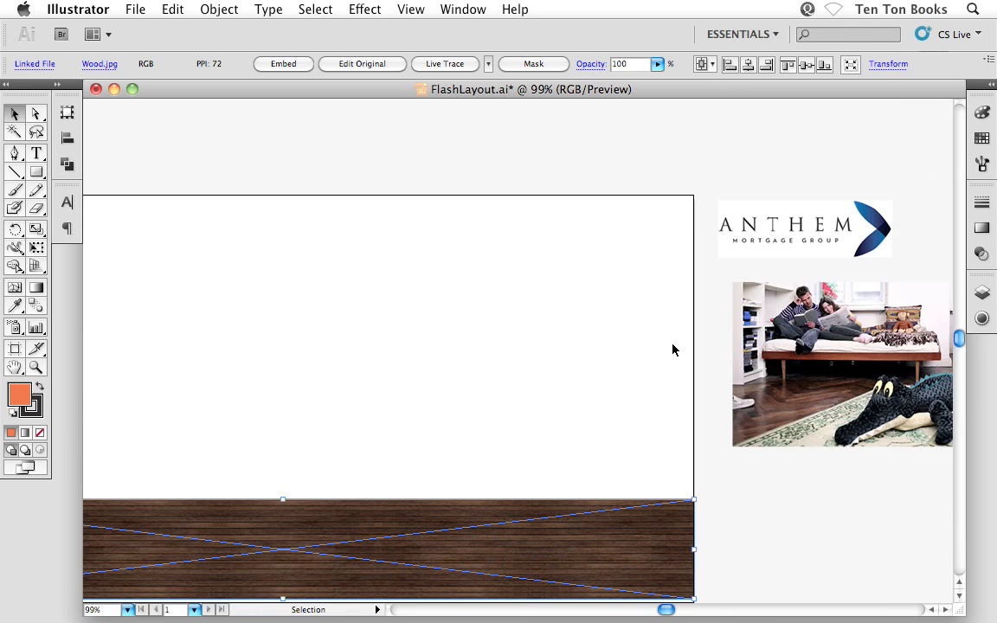
left_click(692, 355)
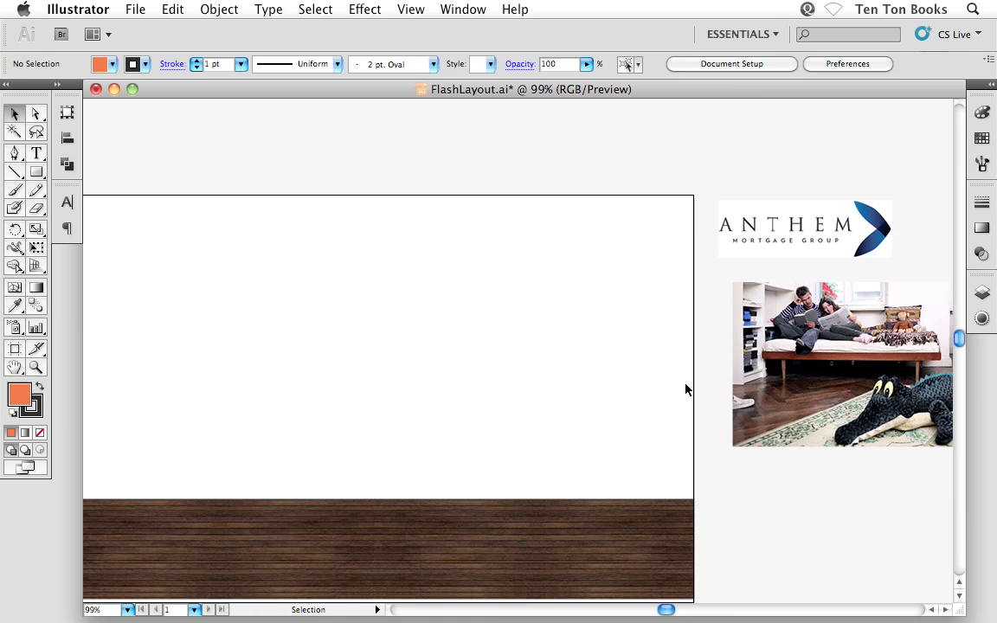
left_click_drag(444, 363, 553, 331)
left_click_drag(420, 382, 519, 315)
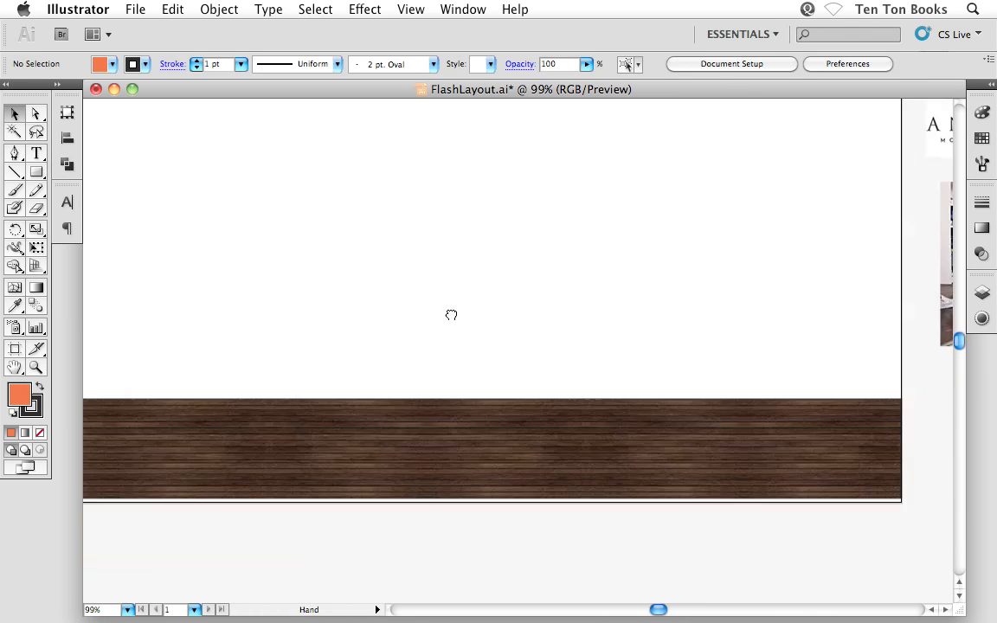
left_click_drag(451, 315, 480, 381)
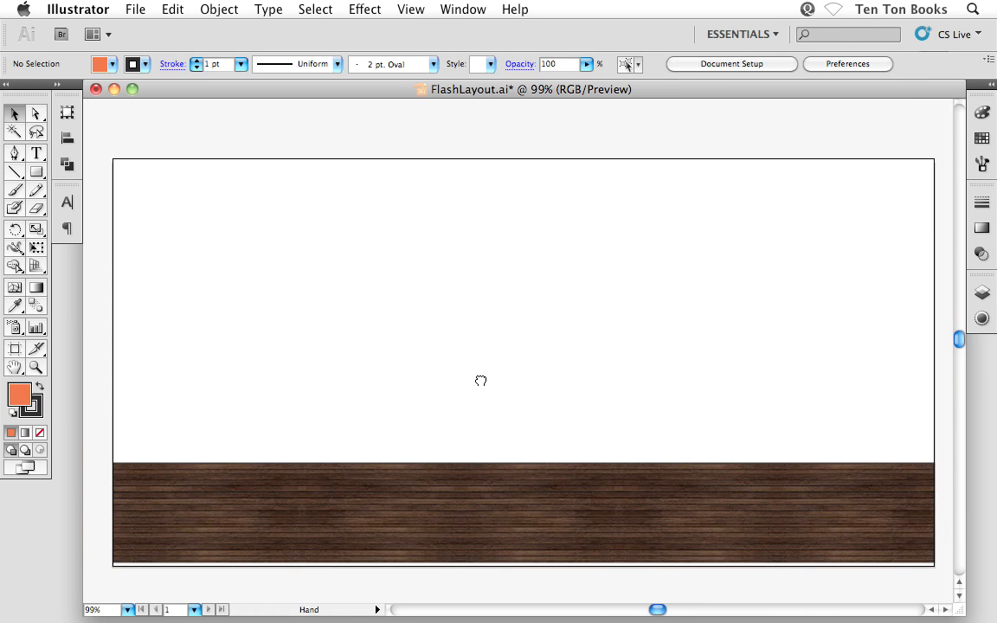
key("space")
Move the wood image up from the artboard's lower edge, slightly offset to the right, and keep it selected
left_click(445, 483)
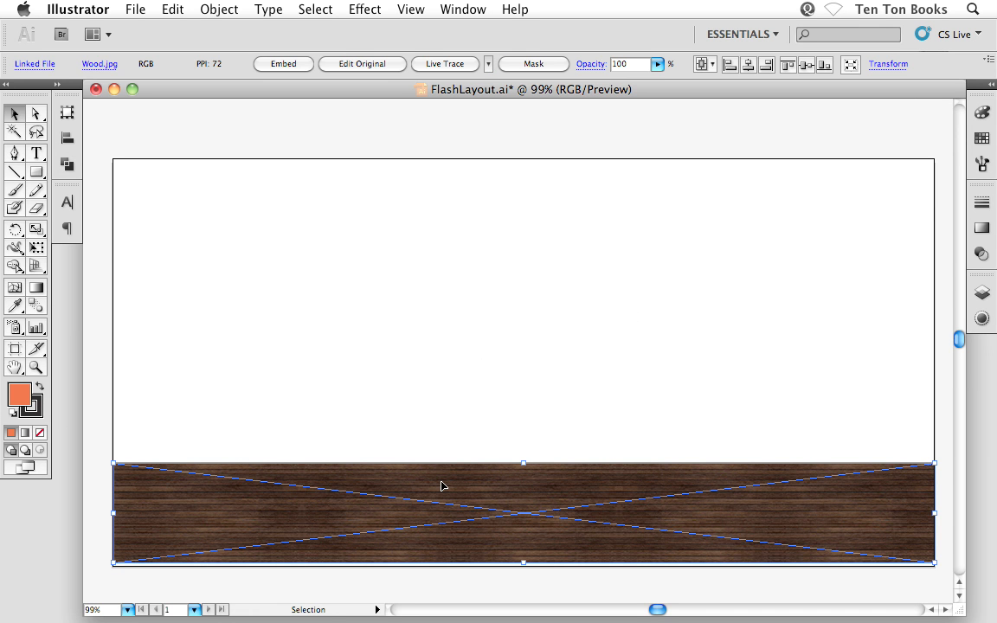
left_click_drag(441, 485, 458, 399)
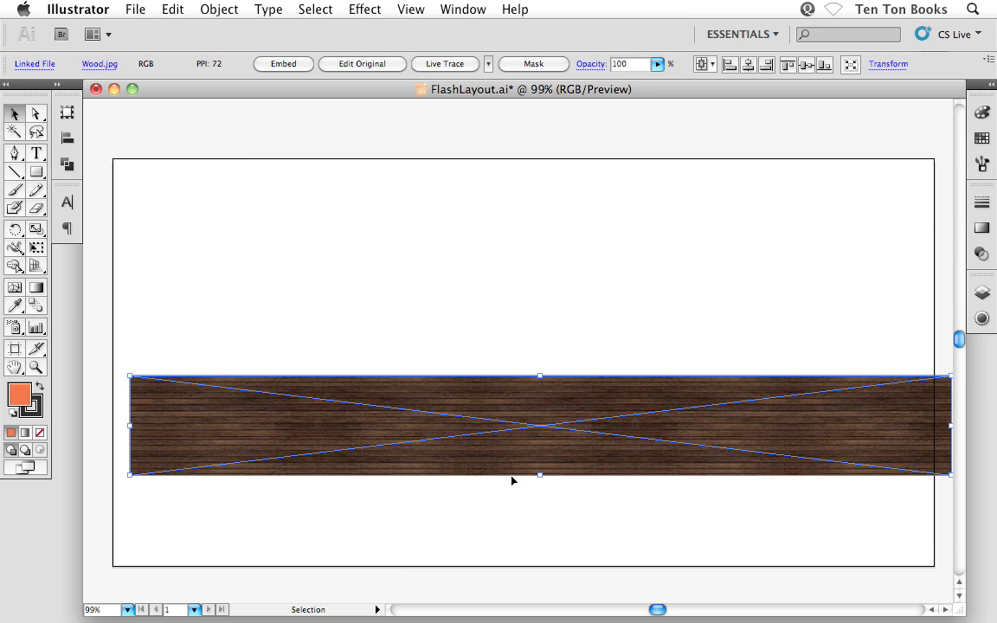
left_click_drag(481, 455, 439, 488)
left_click(414, 378)
left_click(251, 442)
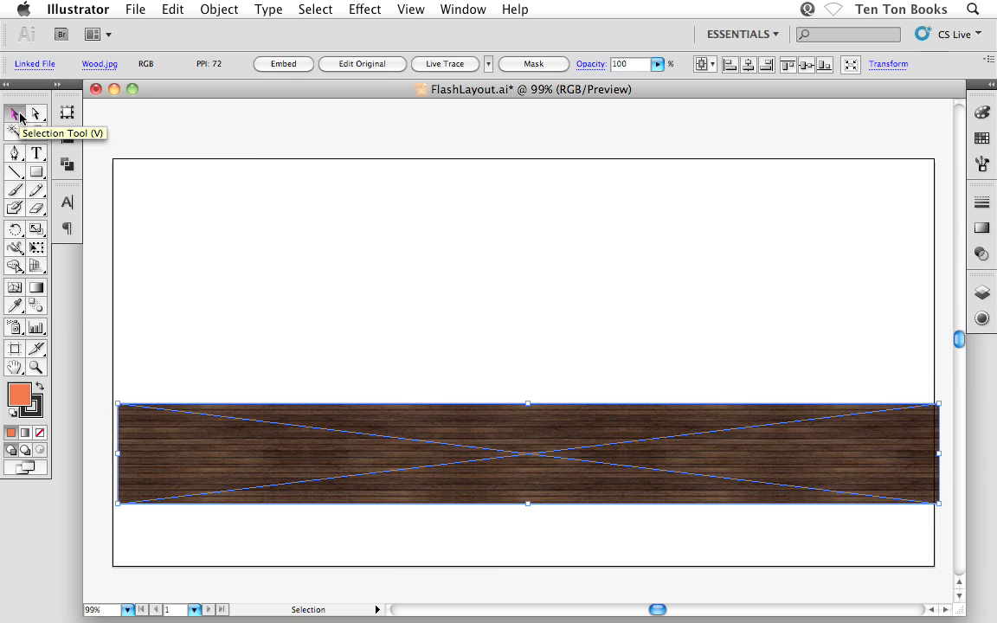
Reset the fill and stroke to their defaults and align the wood image to the artboard's bottom and left edges
key("d")
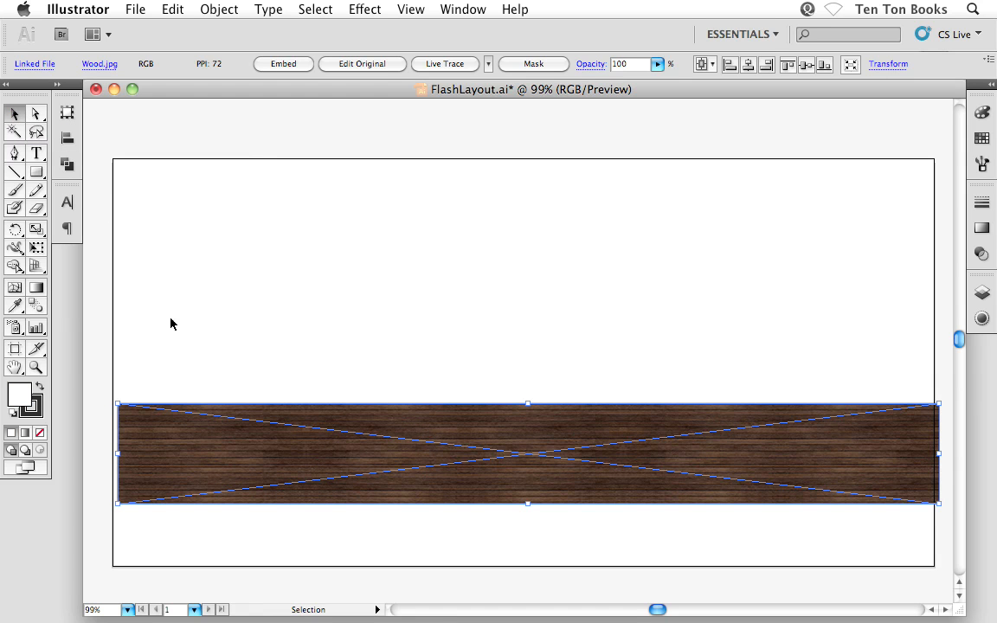
left_click(71, 145)
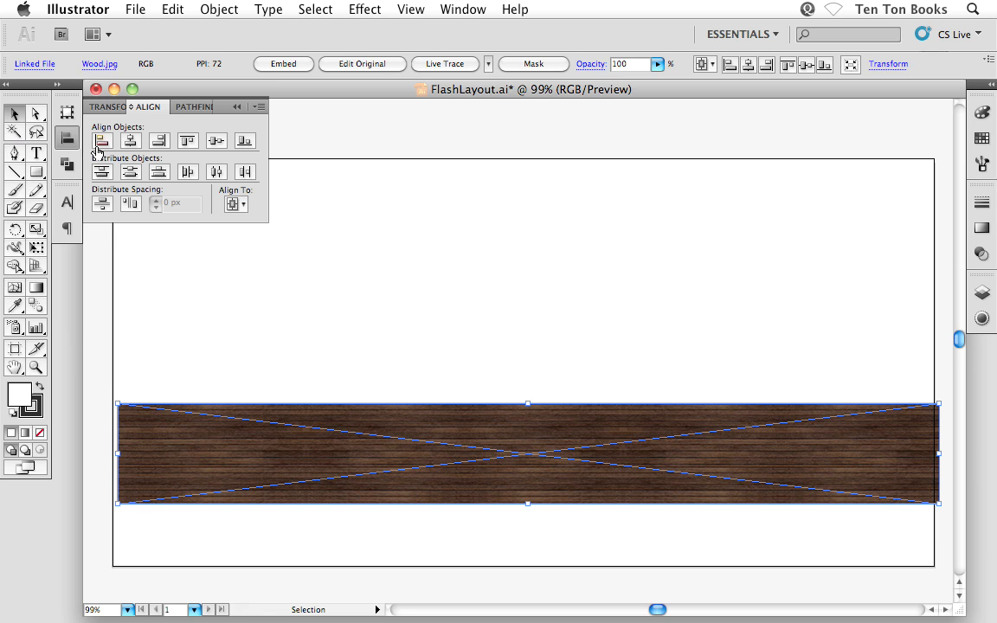
left_click(244, 205)
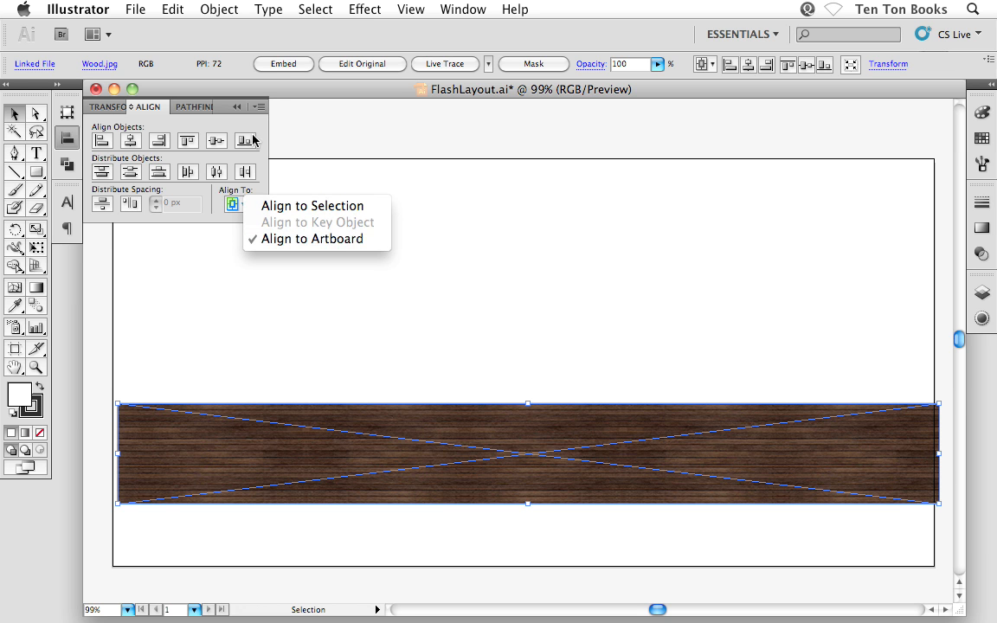
left_click(226, 118)
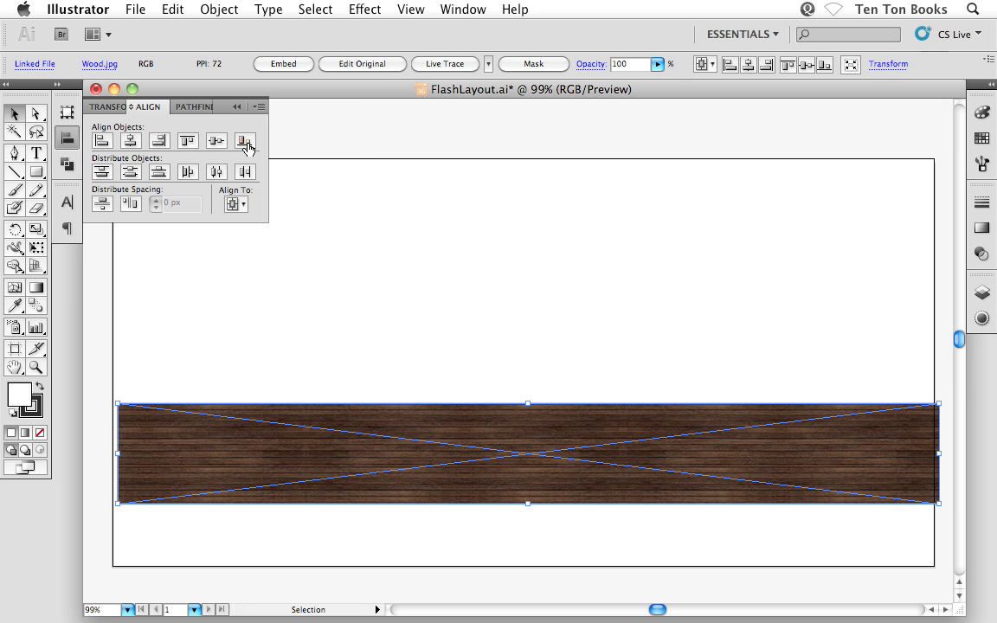
left_click(246, 142)
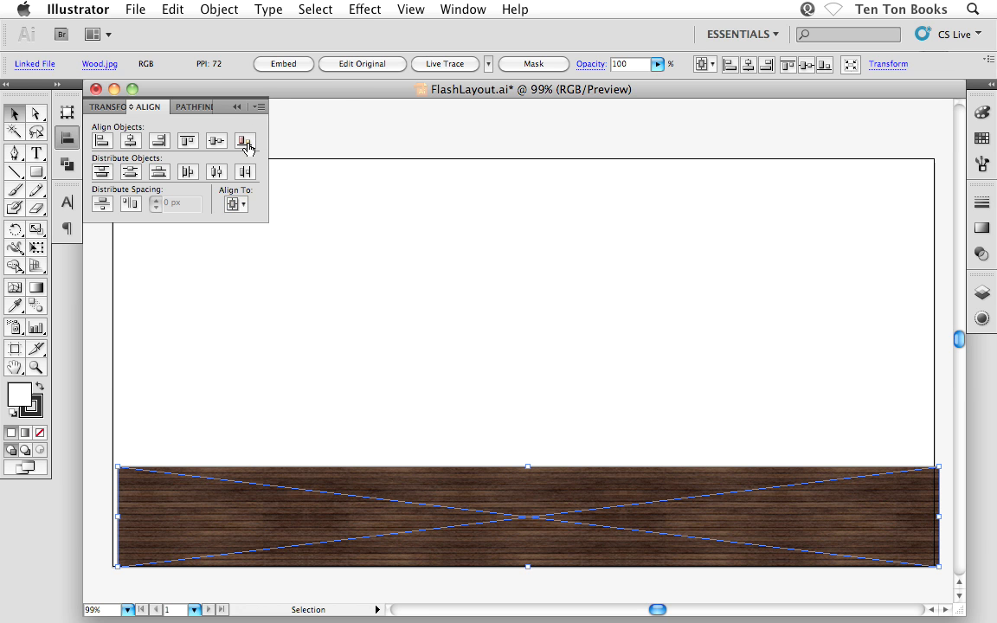
left_click(101, 142)
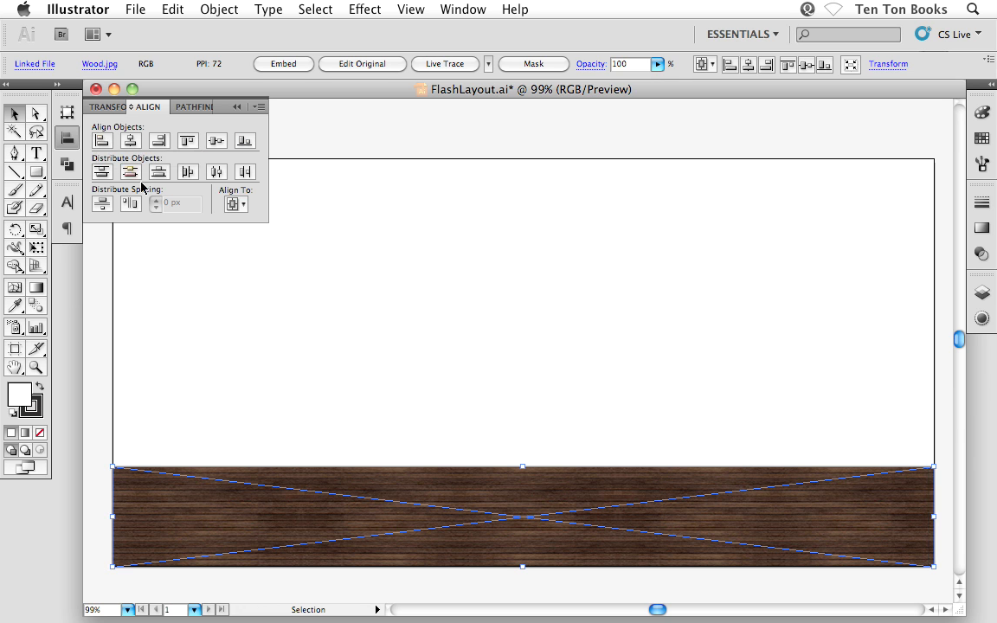
left_click(170, 400)
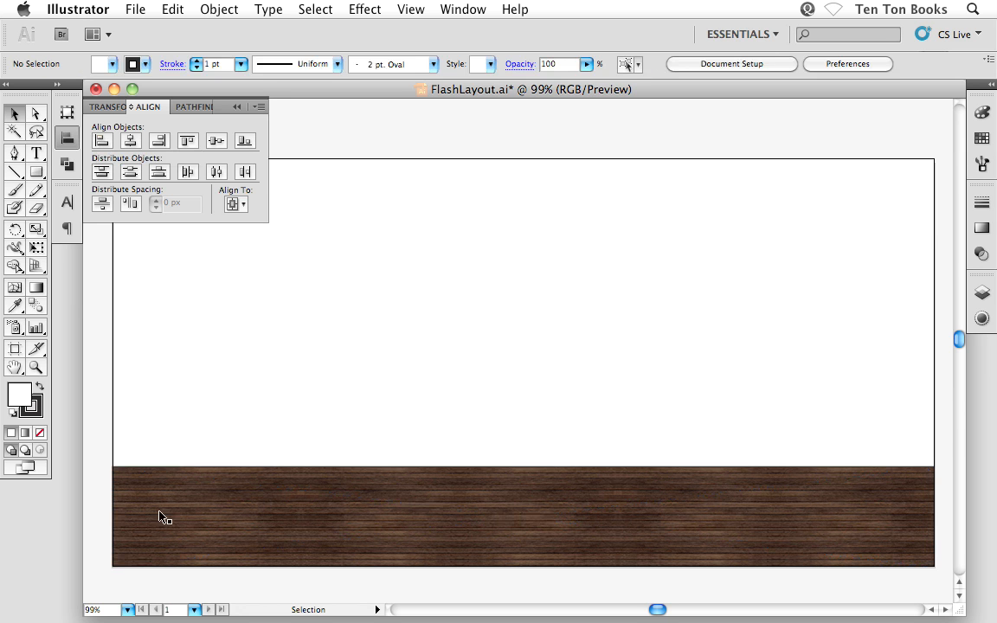
left_click(237, 110)
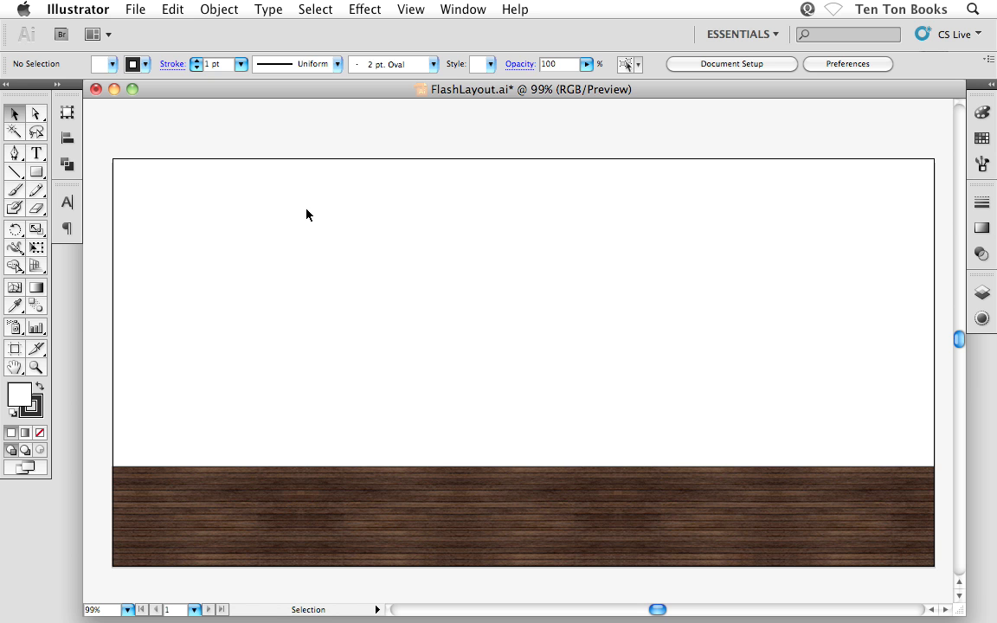
Draw a white rectangle with a 1 pt black stroke, about 363 by 133 px, on the blank area above the wood
left_click_drag(314, 292, 314, 272)
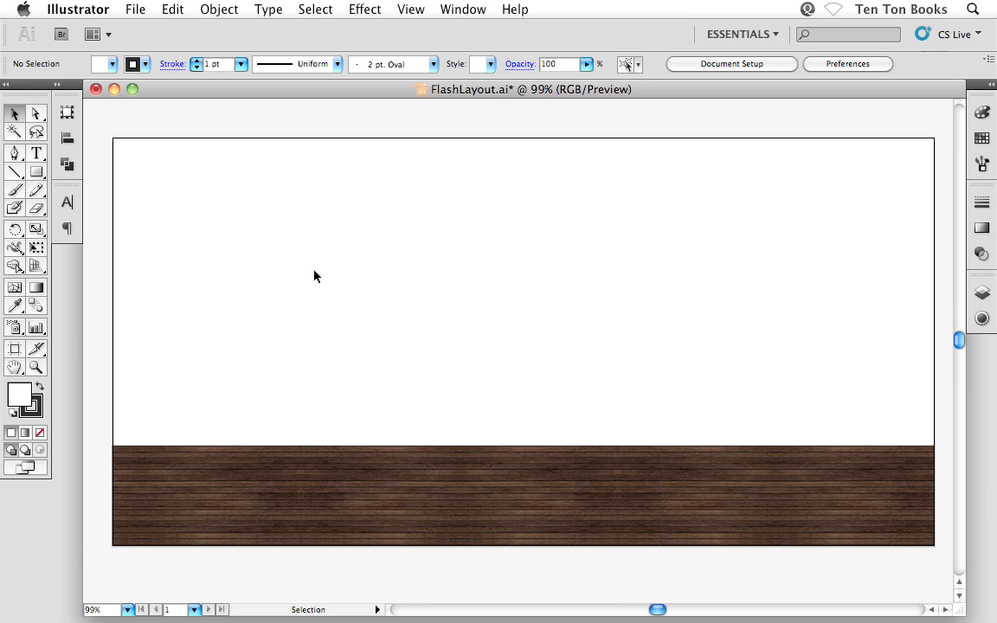
key("m")
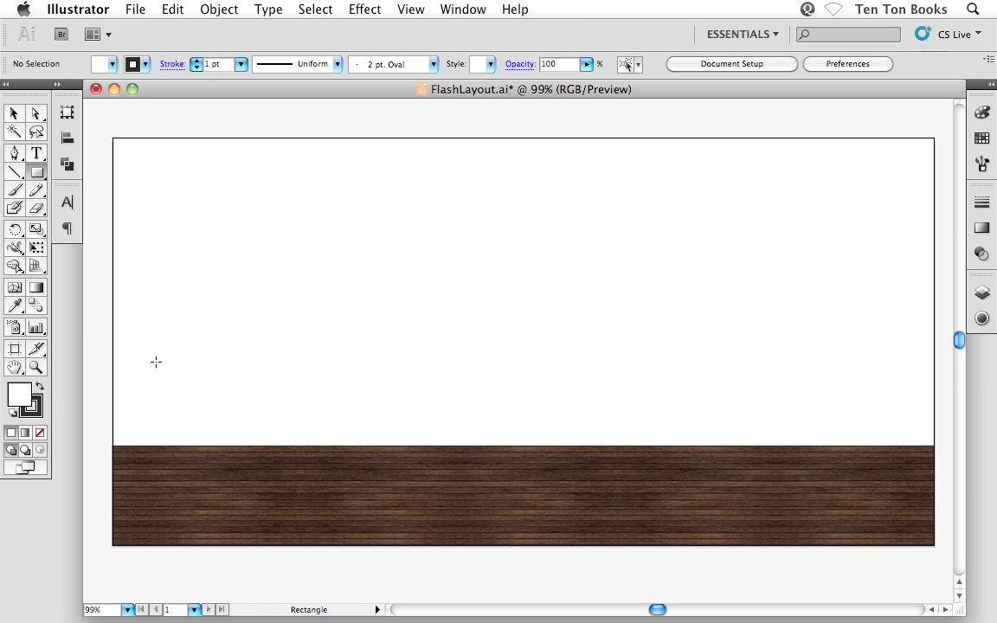
left_click(35, 403)
left_click(21, 396)
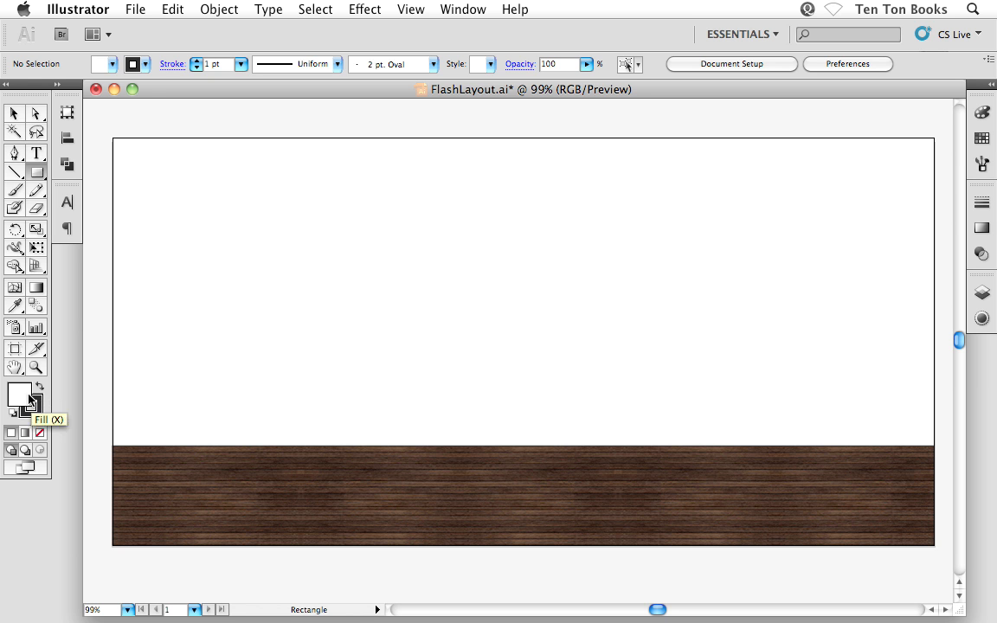
left_click(37, 403)
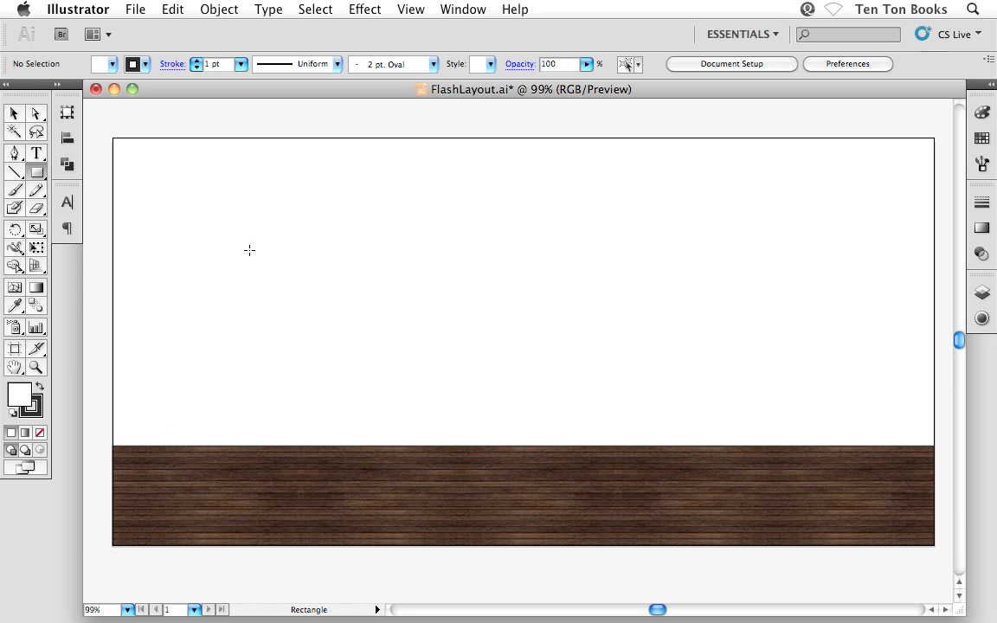
left_click_drag(242, 249, 552, 363)
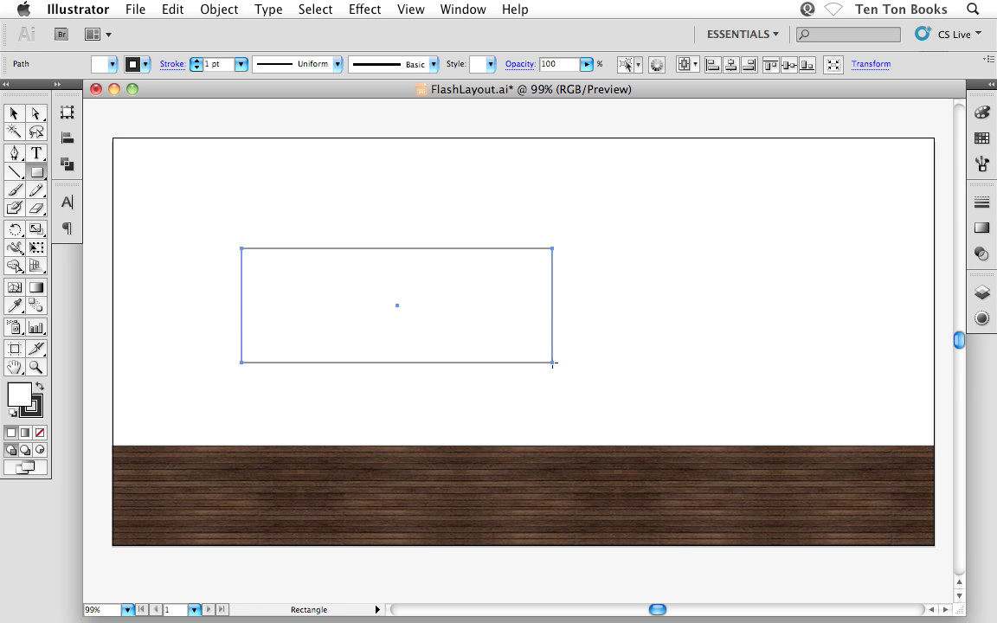
Move the rectangle right and down to near the artboard's centre, just above the wood image
key("v")
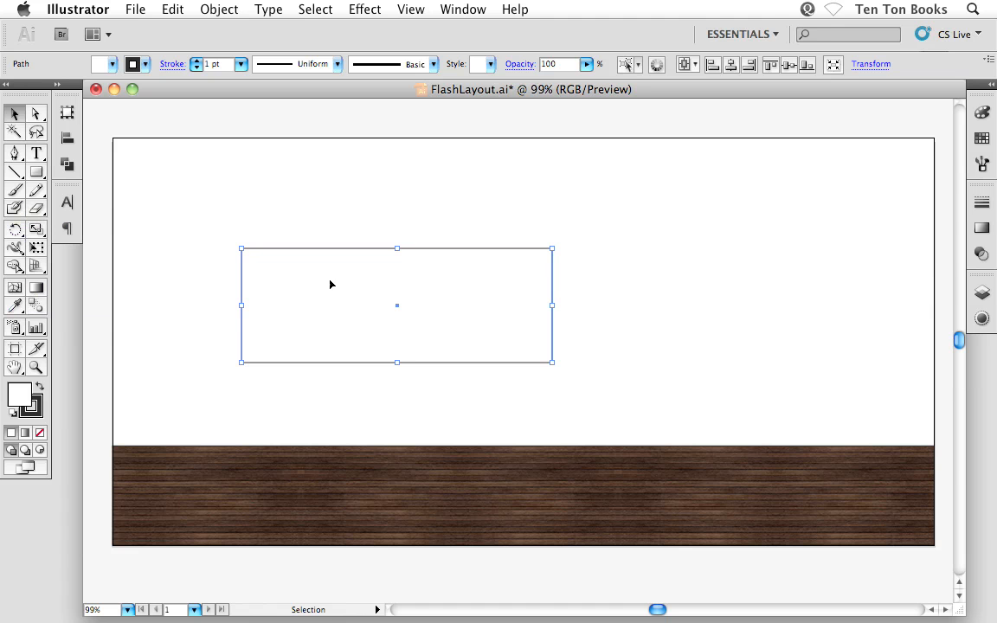
left_click_drag(318, 289, 386, 302)
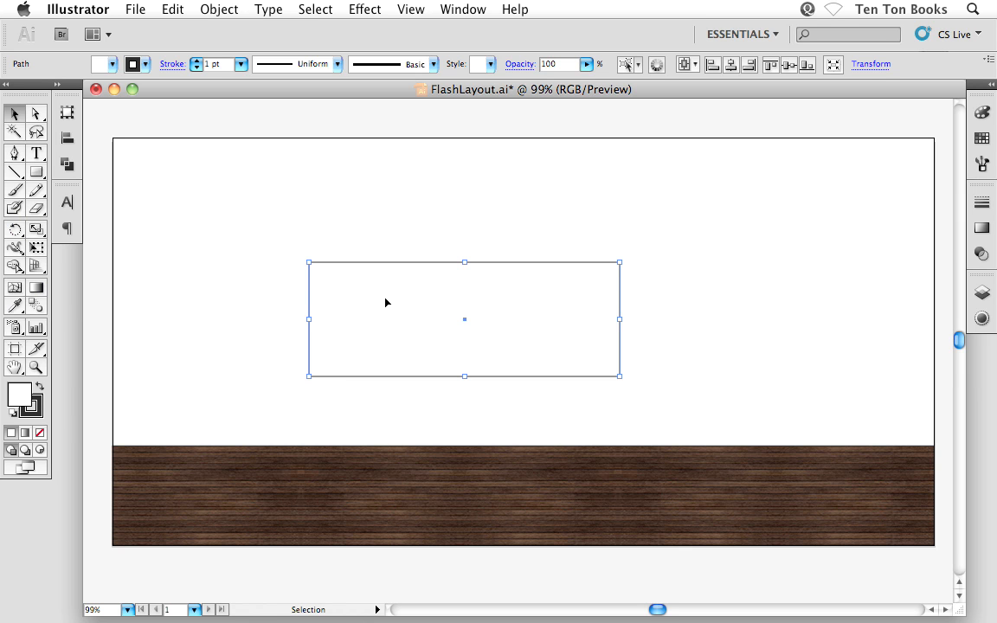
left_click_drag(386, 302, 435, 330)
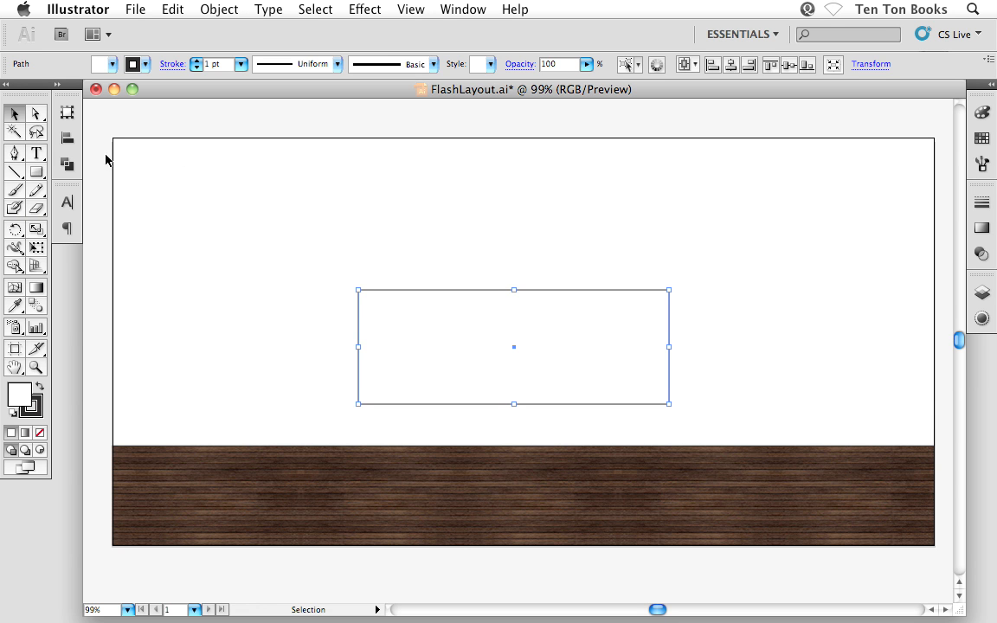
Set the rectangle's width to 960 px and its height to 280 px
left_click(65, 114)
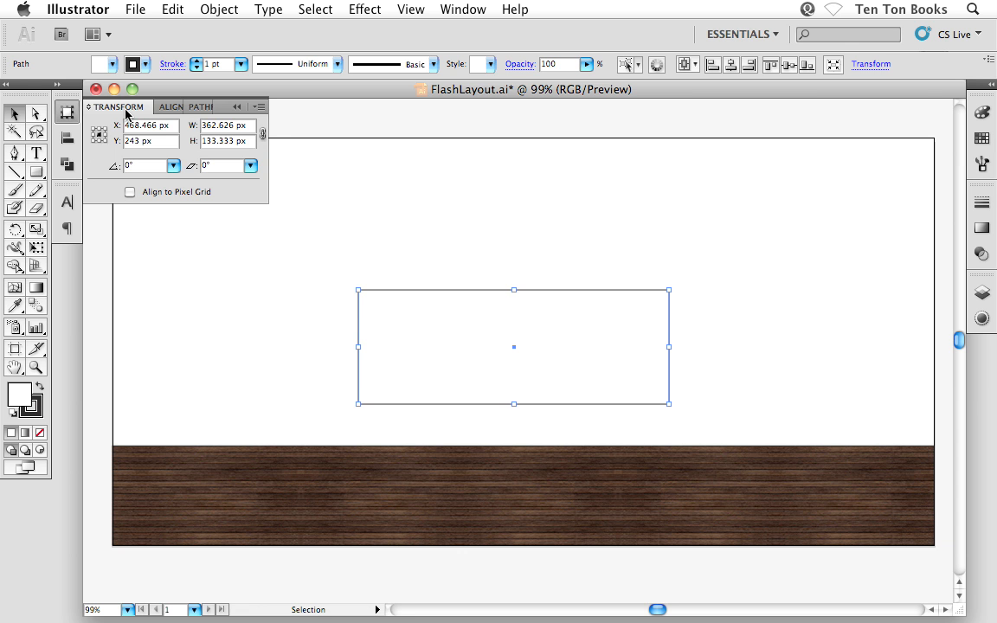
left_click(205, 125)
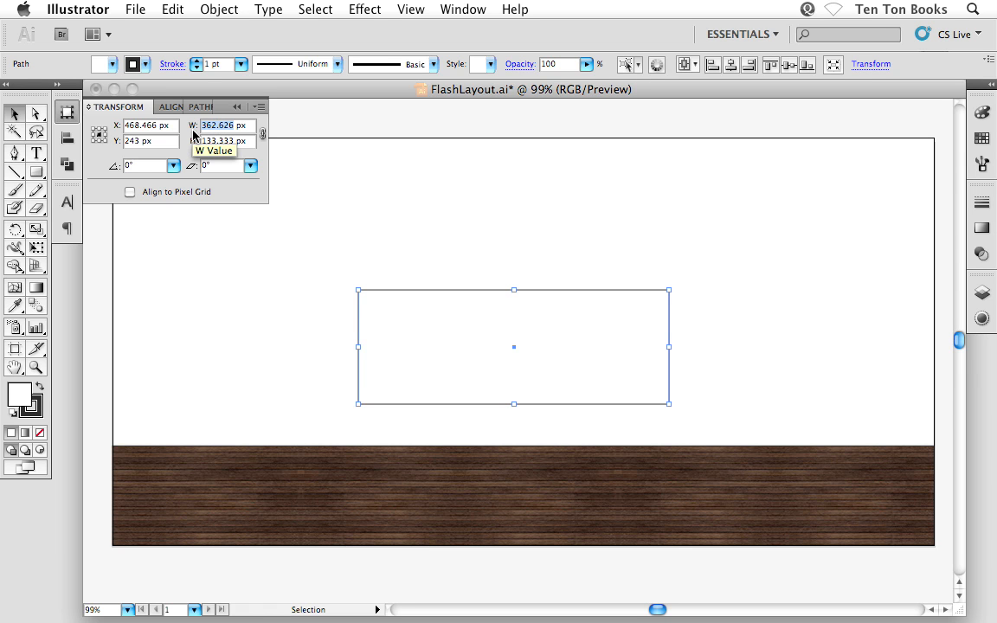
type("960")
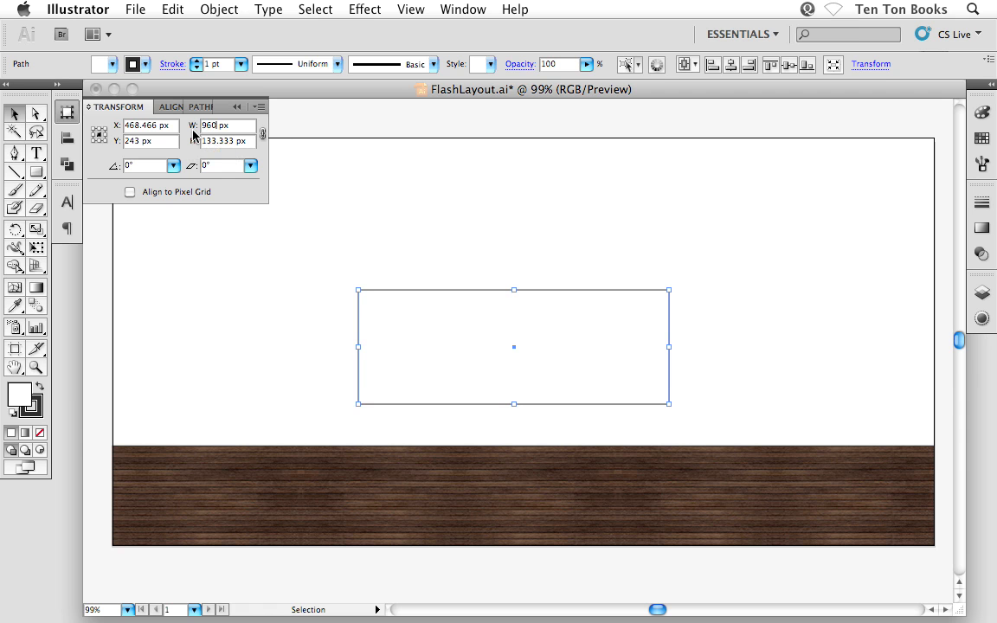
key("Return")
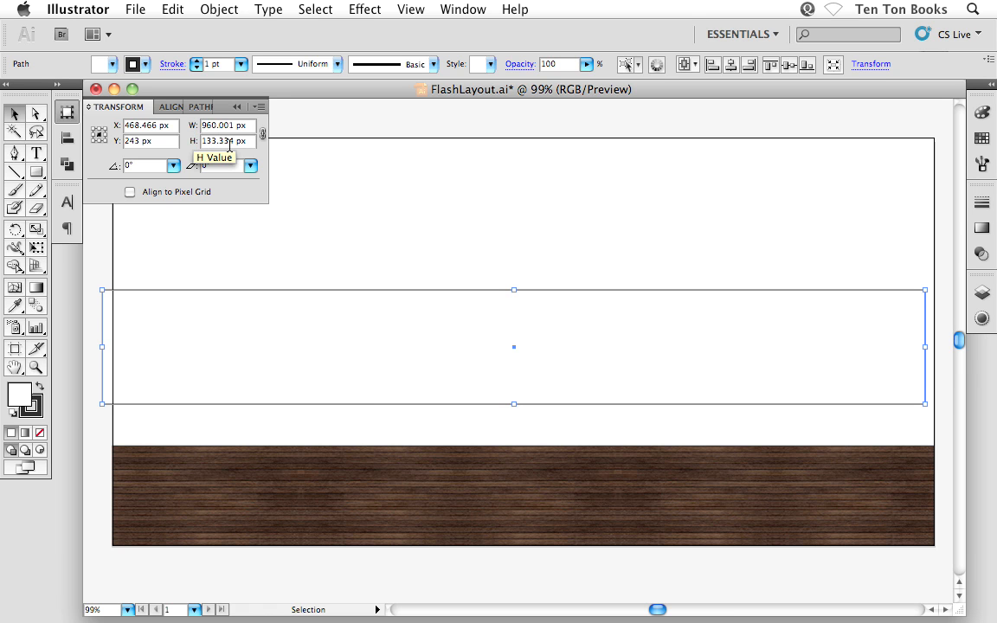
left_click_drag(232, 141, 197, 142)
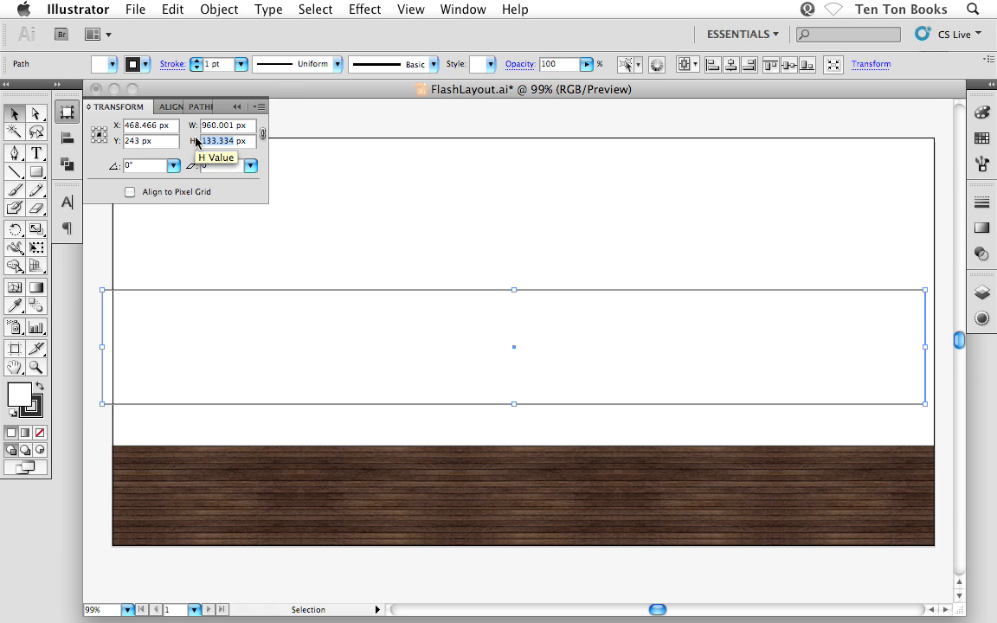
type("280")
key("Return")
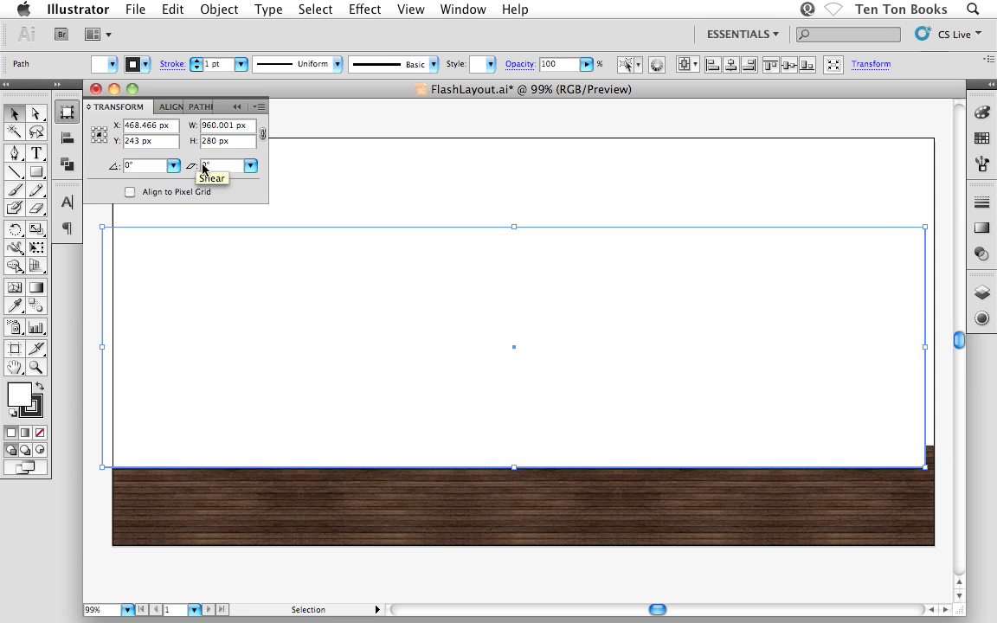
Move the white rectangle up about 14 px and align it horizontally to the artboard's left edge
left_click_drag(183, 281, 203, 280)
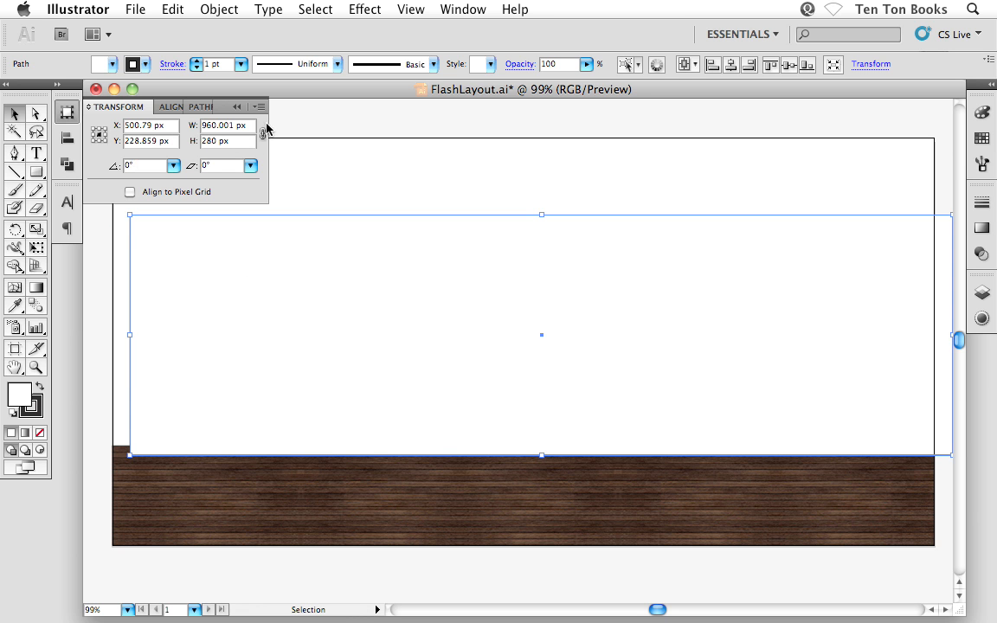
left_click(156, 107)
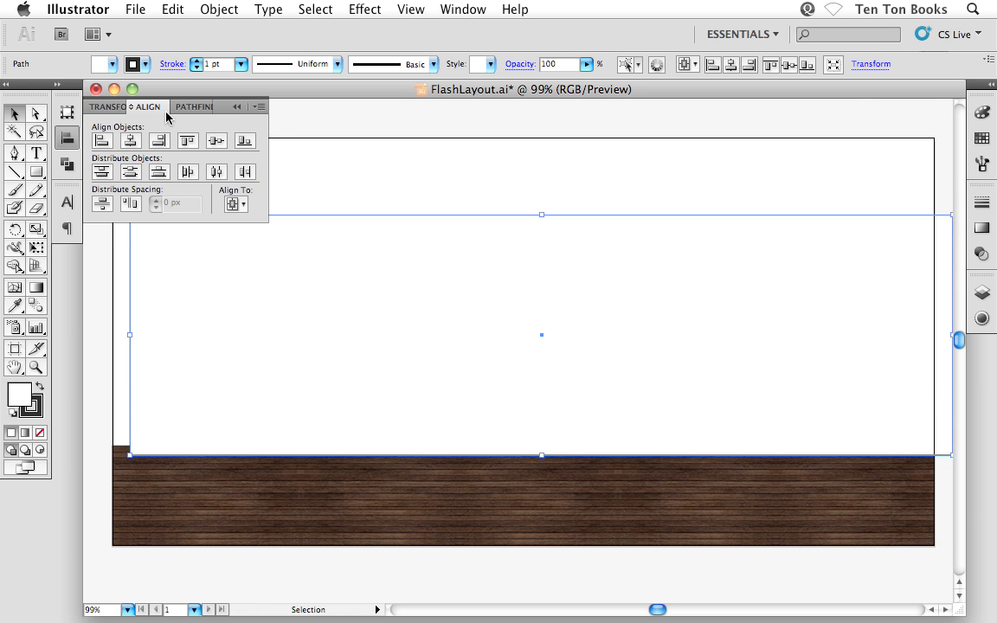
left_click(240, 208)
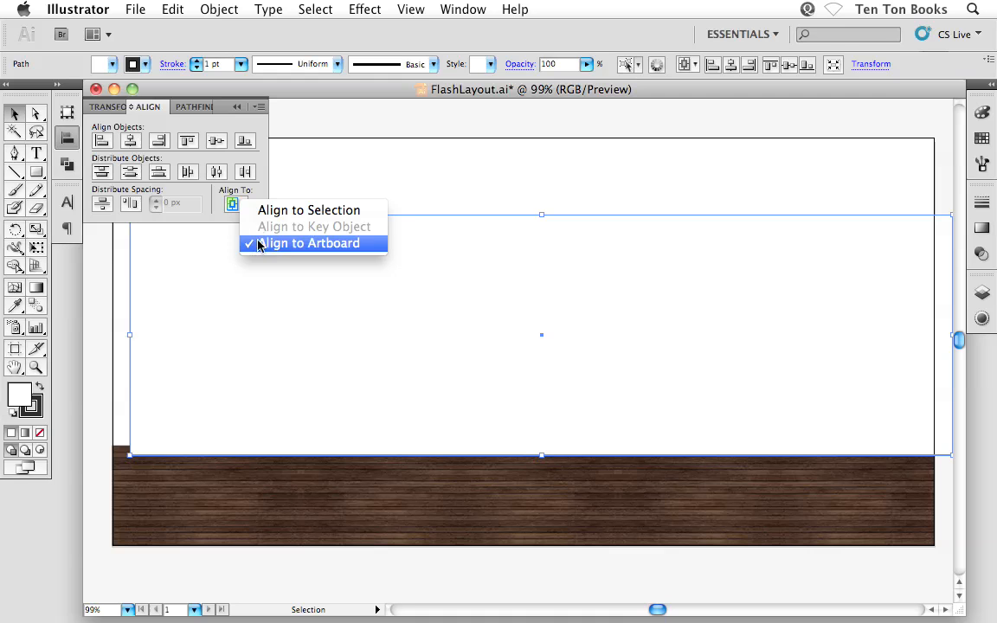
left_click(261, 210)
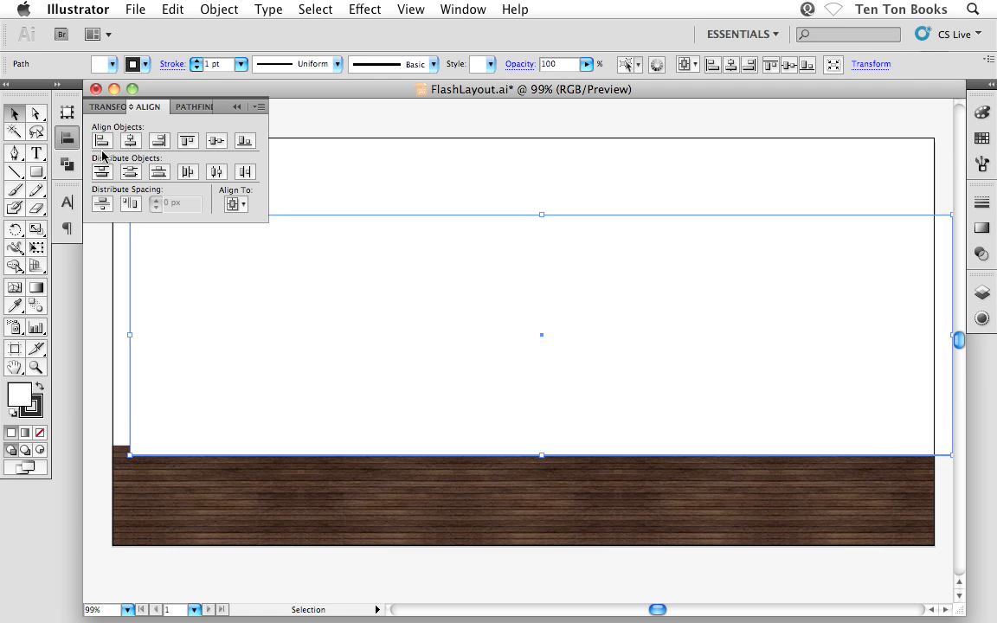
left_click(101, 142)
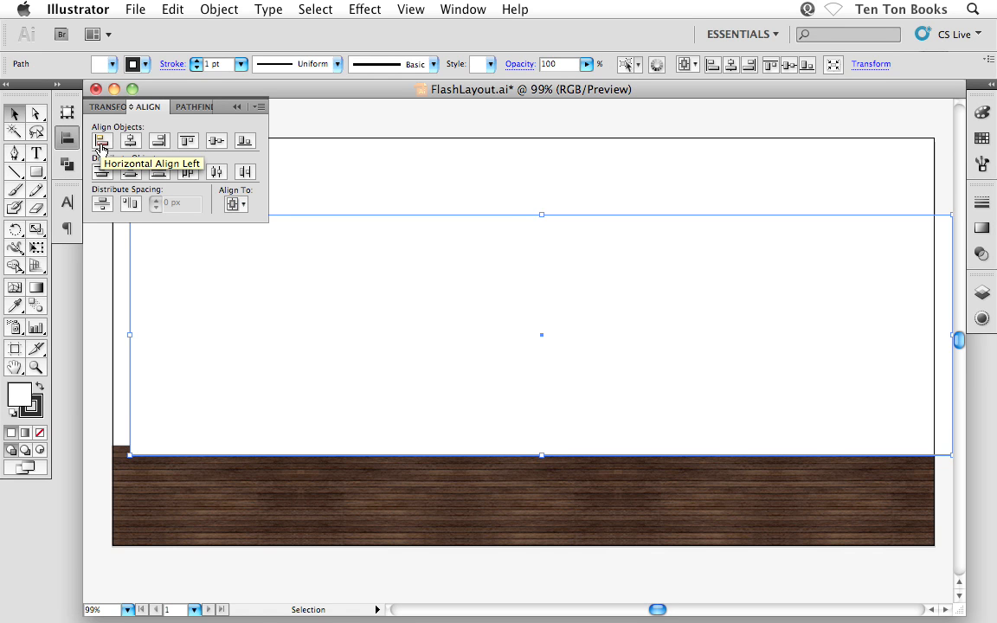
left_click(102, 143)
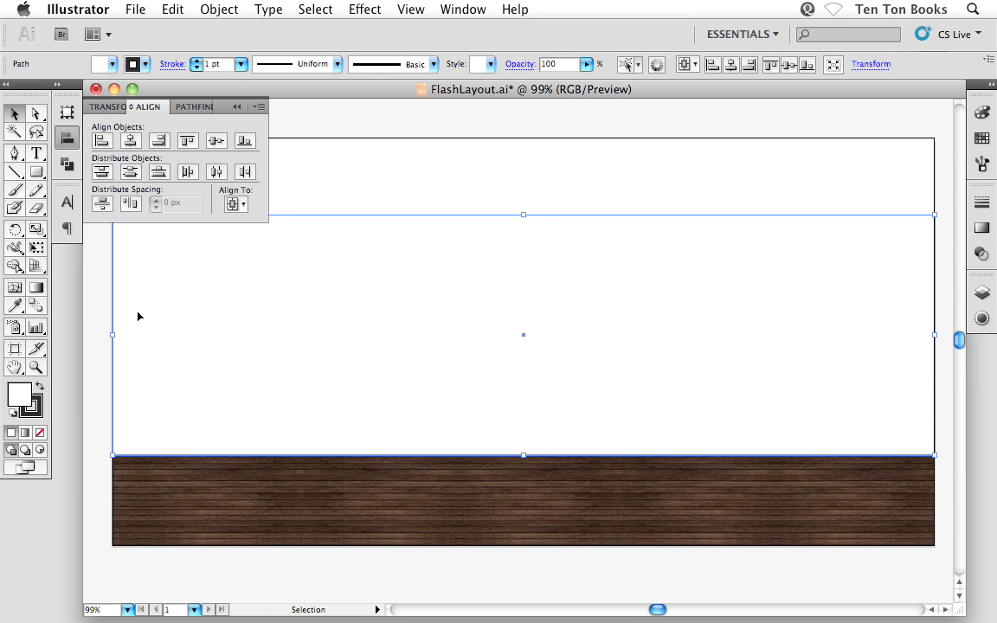
left_click(236, 107)
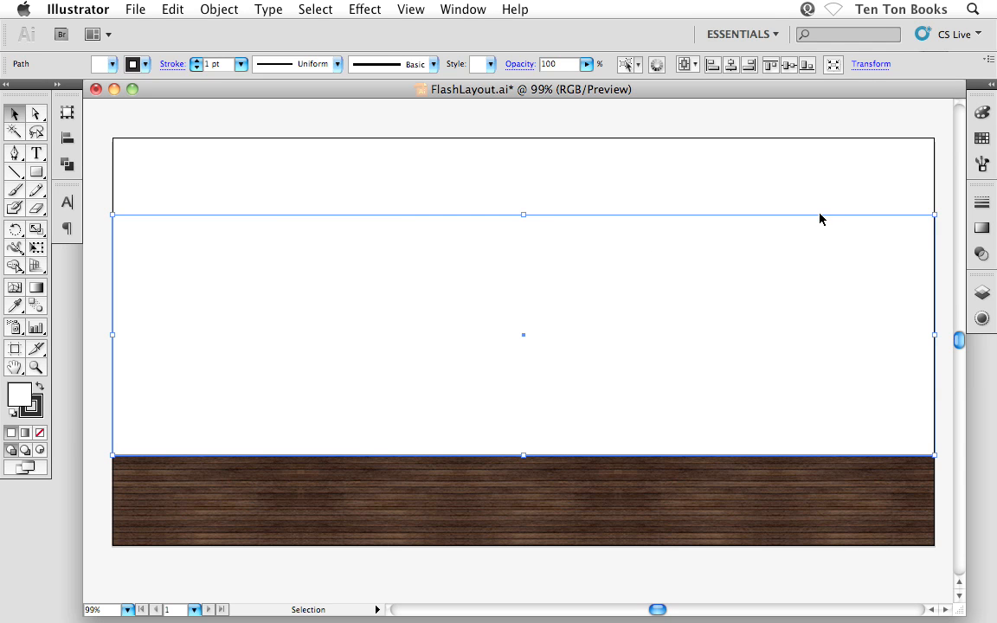
Fill the rectangle with the dark navy swatch, the first colour in the blue colour group
left_click(991, 84)
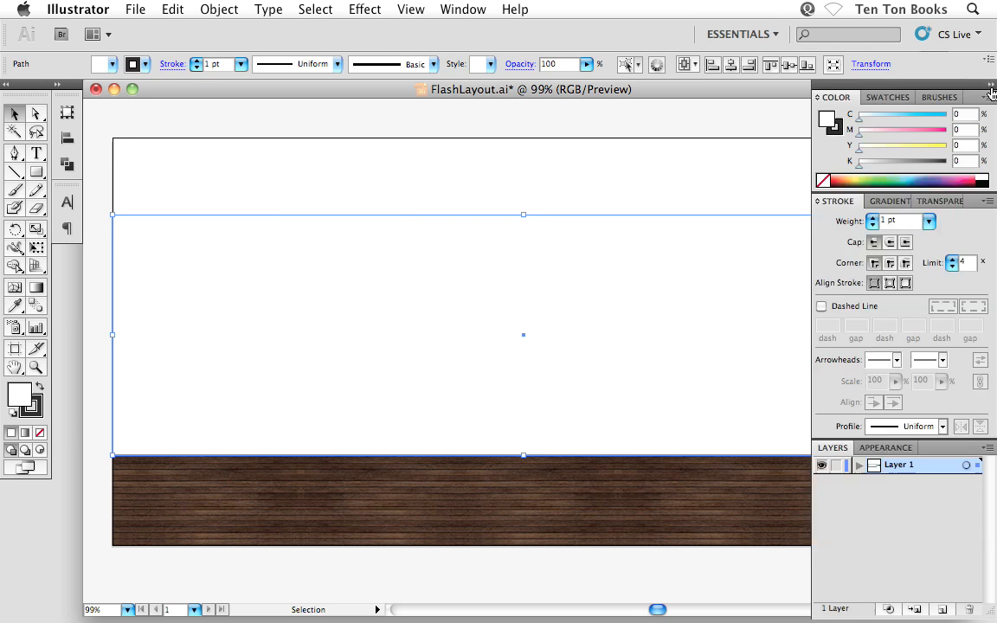
left_click(884, 98)
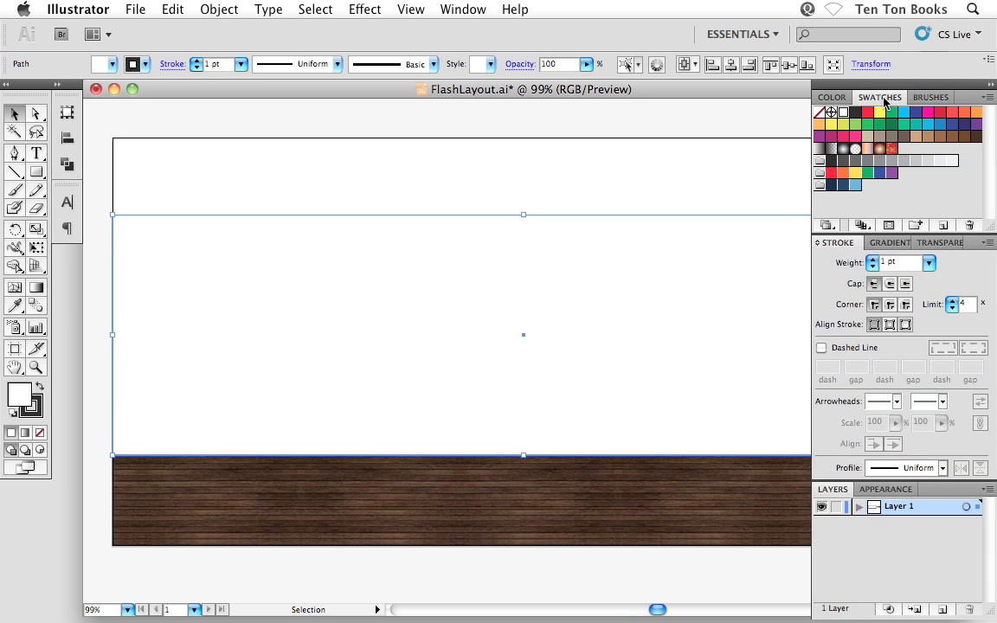
left_click(831, 185)
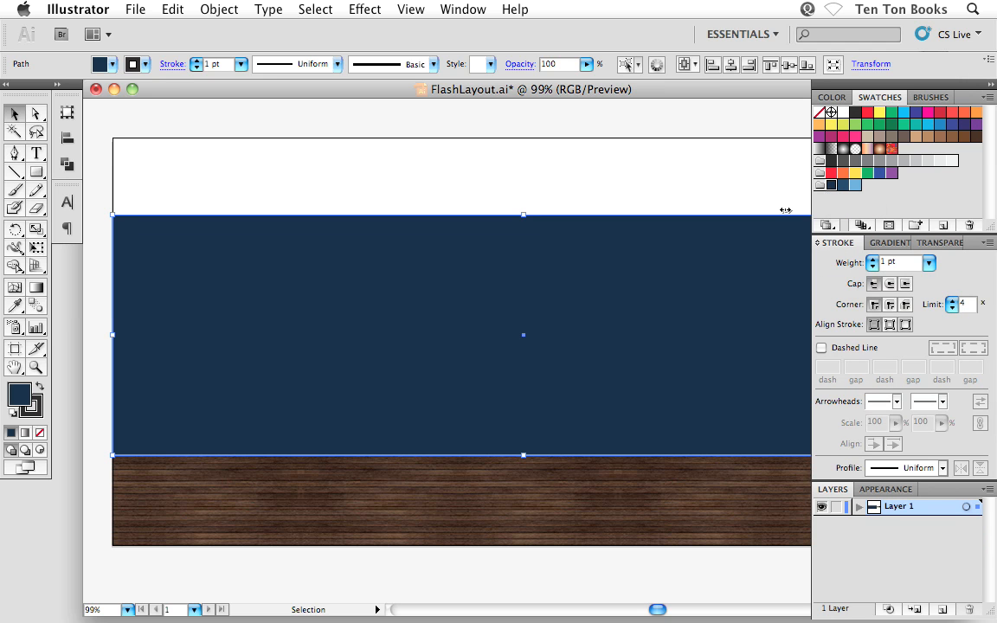
left_click(986, 85)
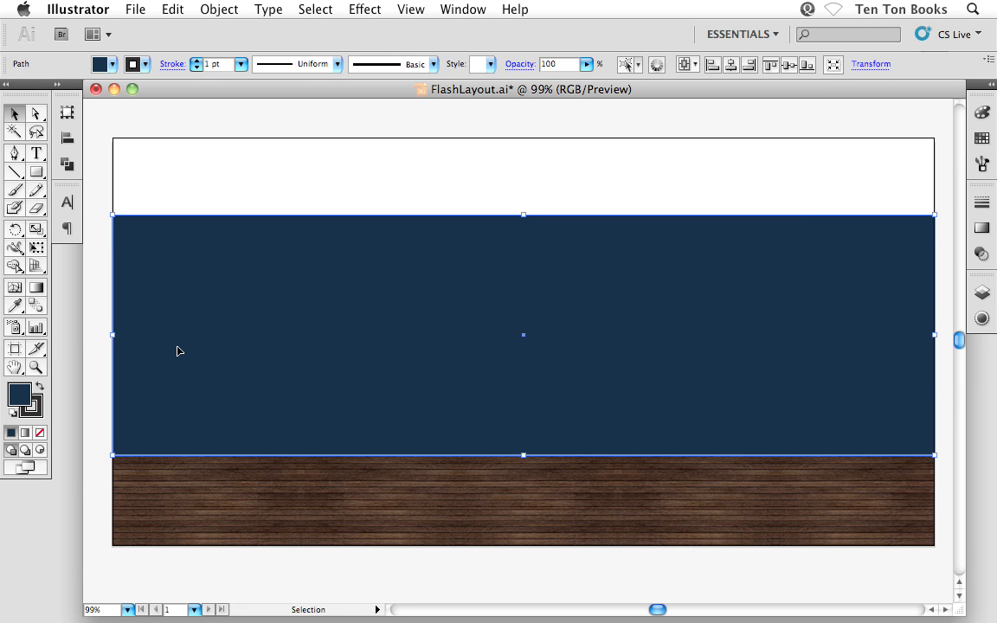
Make the stroke the active attribute and set the navy rectangle's stroke to none
key("x")
key("x")
key("x")
key("x")
key("x")
key("x")
key("x")
key("x")
key("x")
key("x")
key("x")
key("x")
key("x")
key("slash")
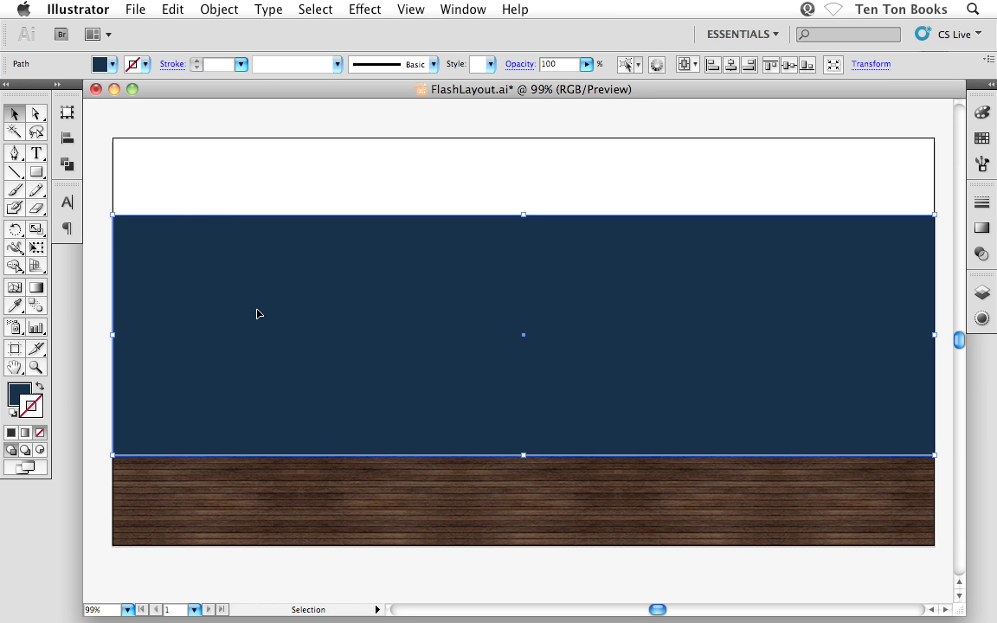
Send the navy rectangle to the back so that it sits behind the wood image
left_click(242, 478)
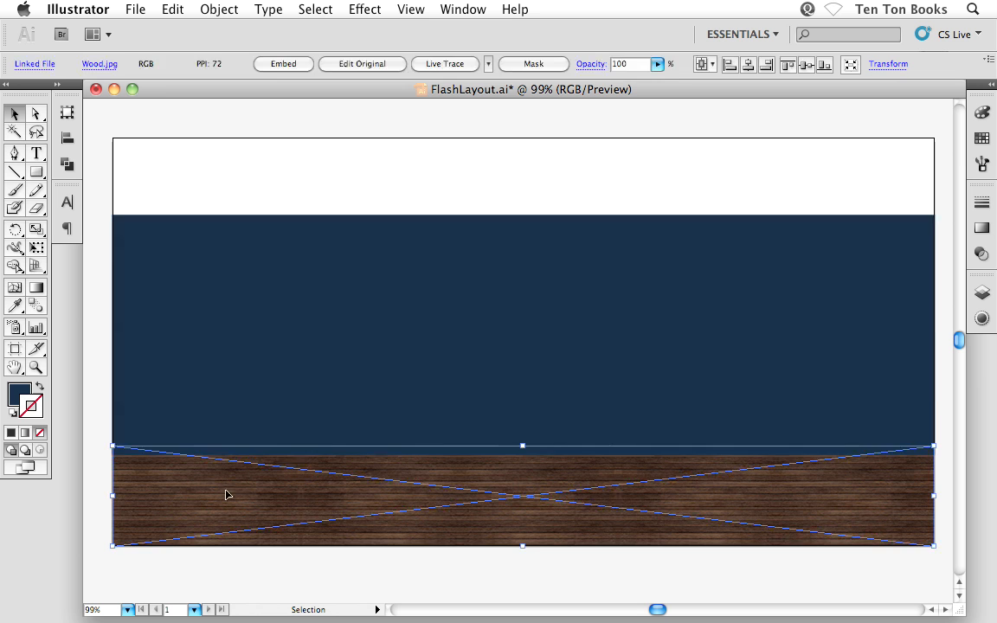
left_click(277, 369)
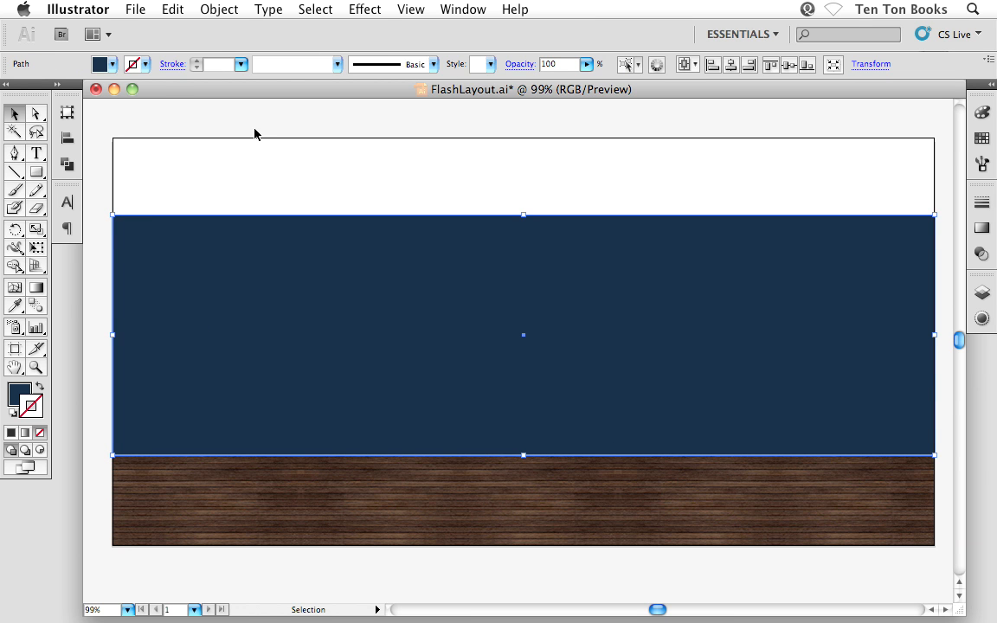
left_click(219, 8)
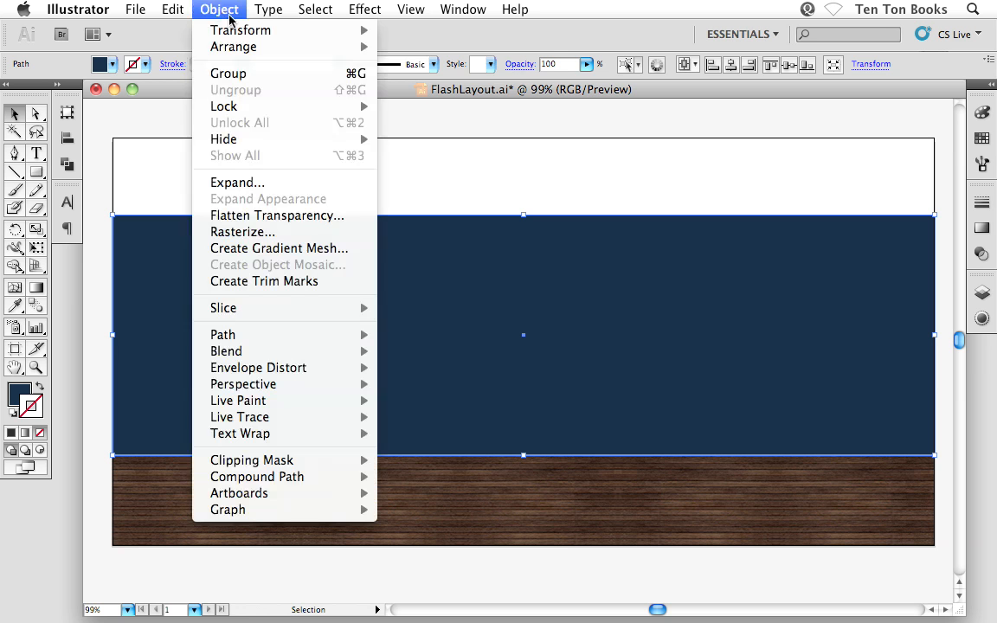
mouse_move(237, 50)
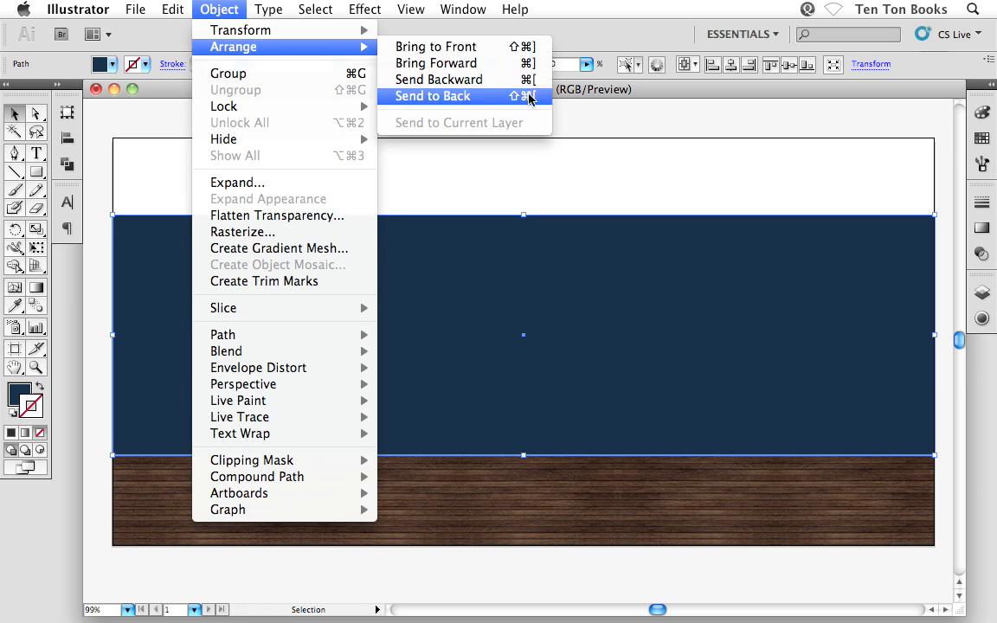
left_click(433, 96)
left_click(449, 156)
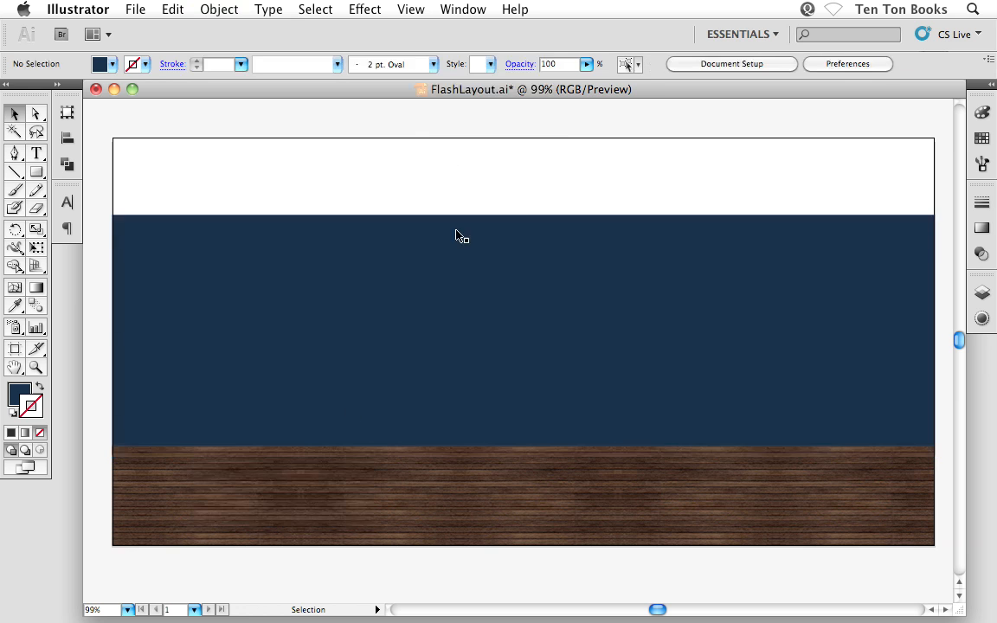
left_click(334, 489)
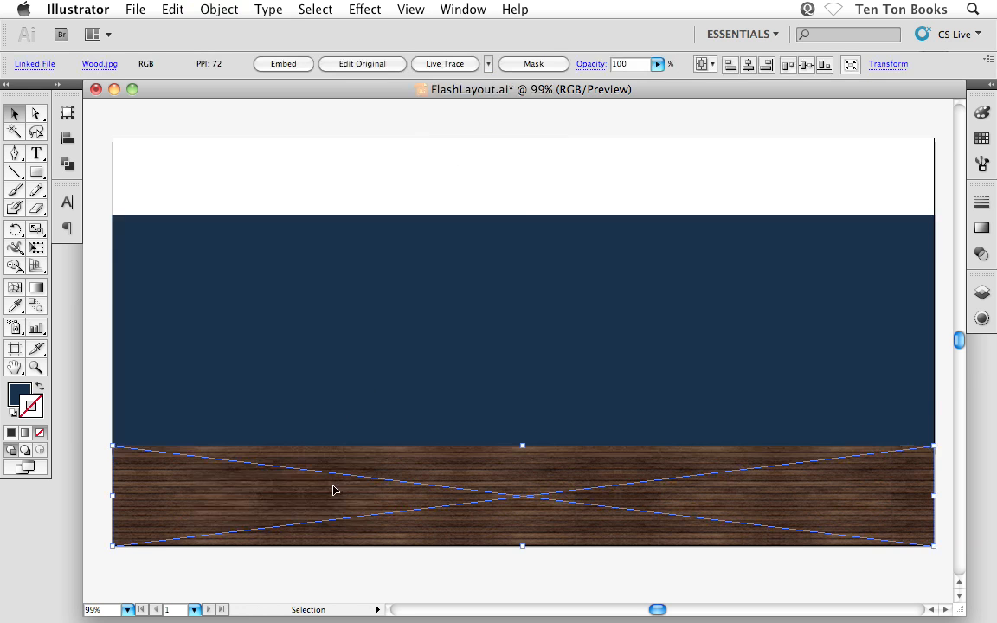
left_click(364, 372)
left_click(381, 173)
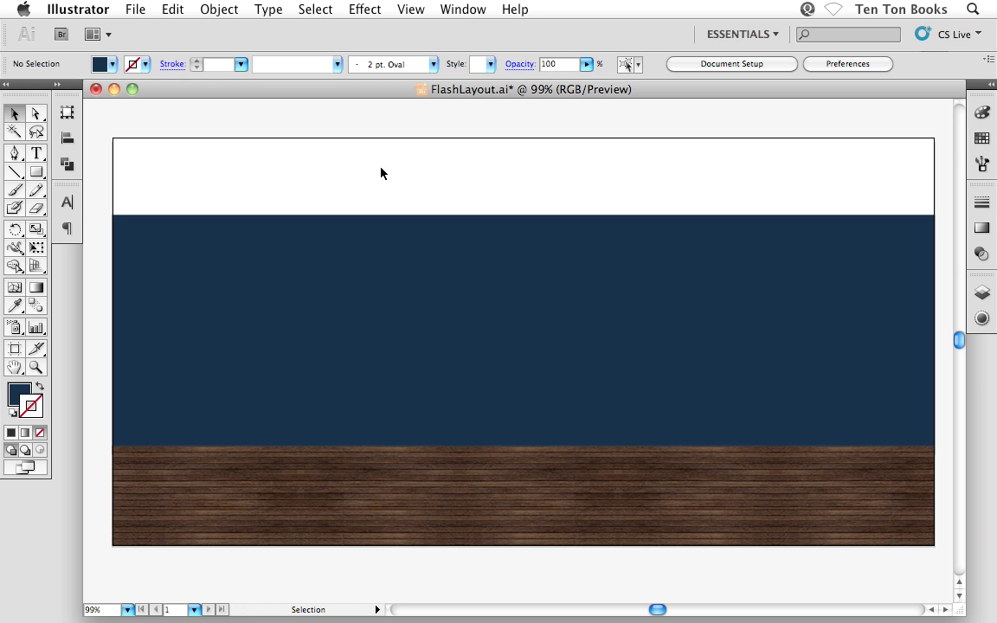
left_click(367, 262)
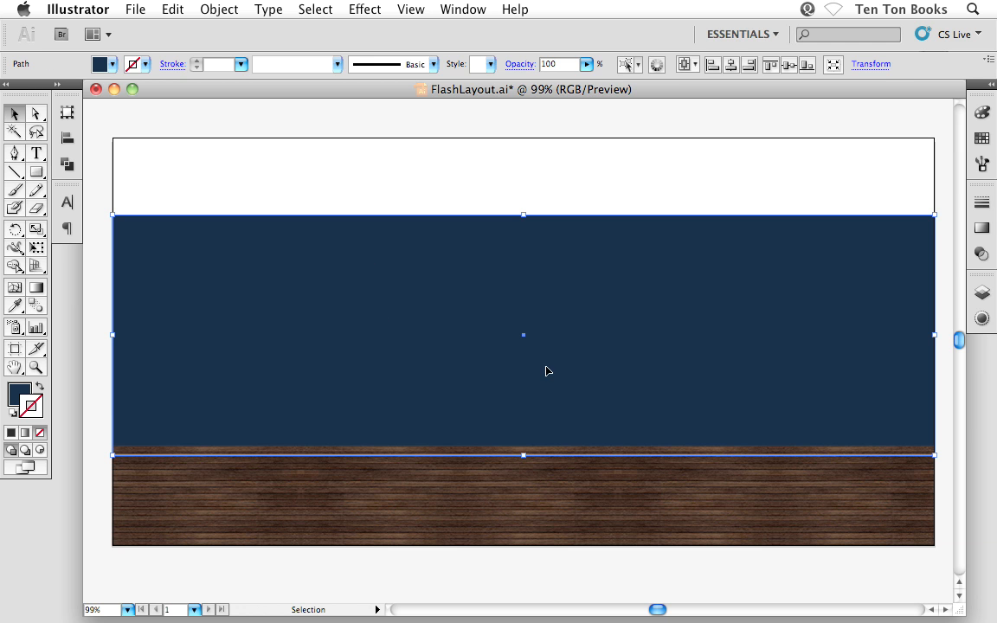
left_click(538, 463)
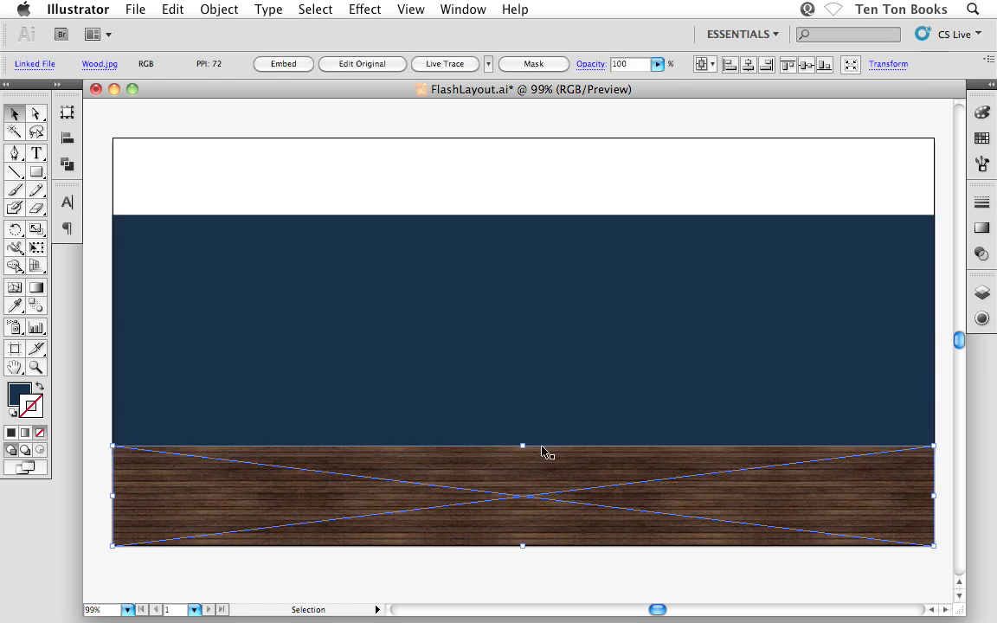
Nudge the navy rectangle up about 7 px, leaving its bottom edge just behind the wood image's top edge
left_click(540, 432)
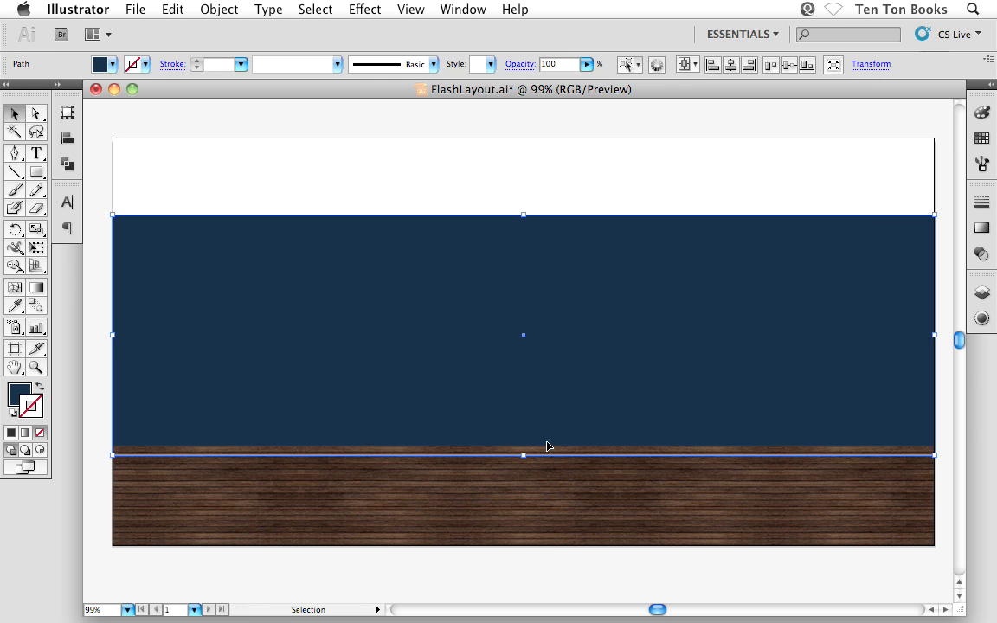
key("Up")
key("Up")
key("Up")
key("Up")
key("Up")
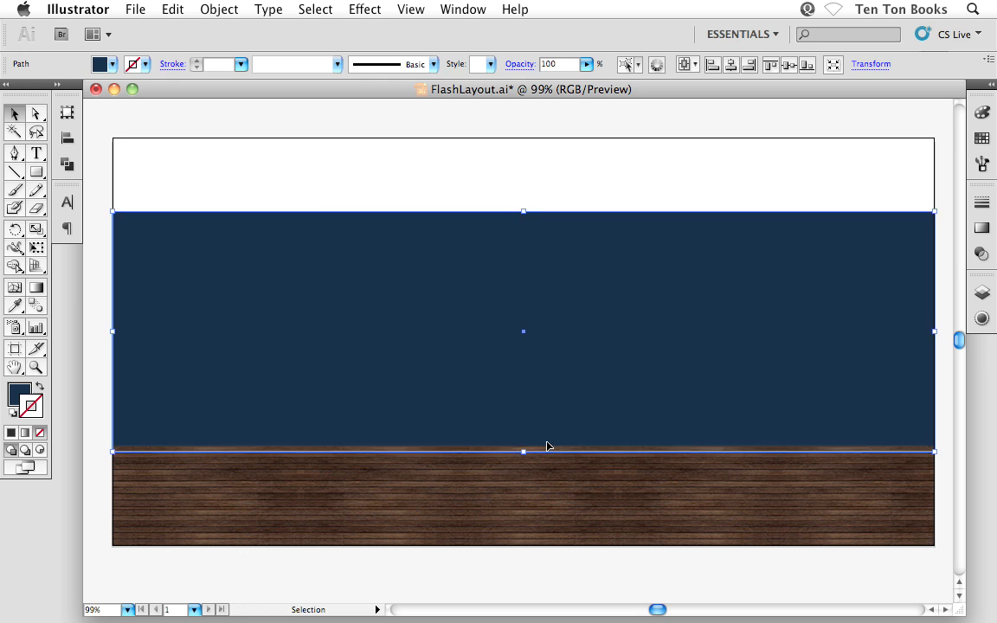
key("Up")
key("Up")
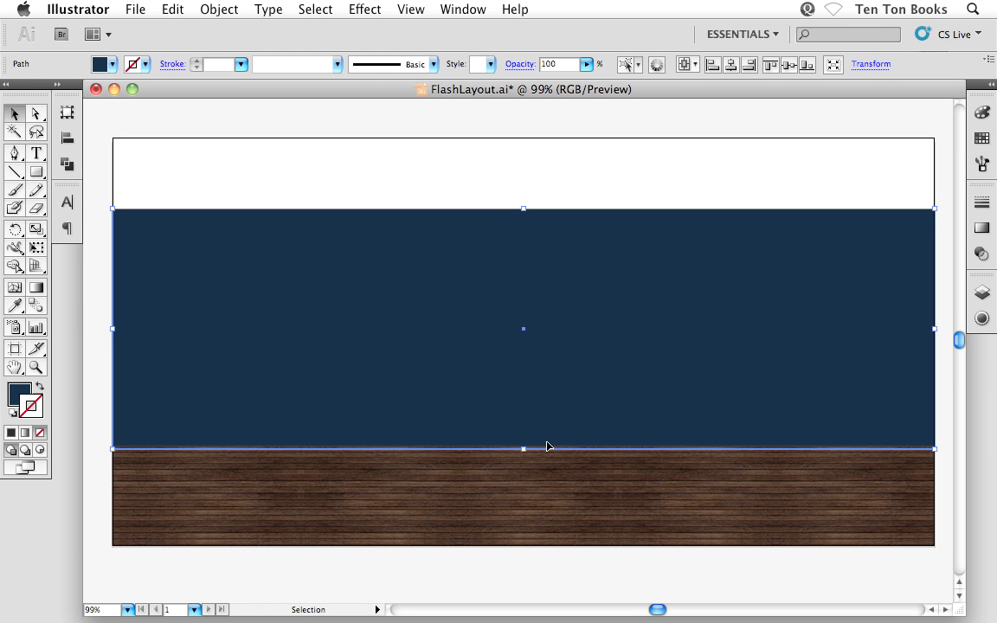
left_click(553, 171)
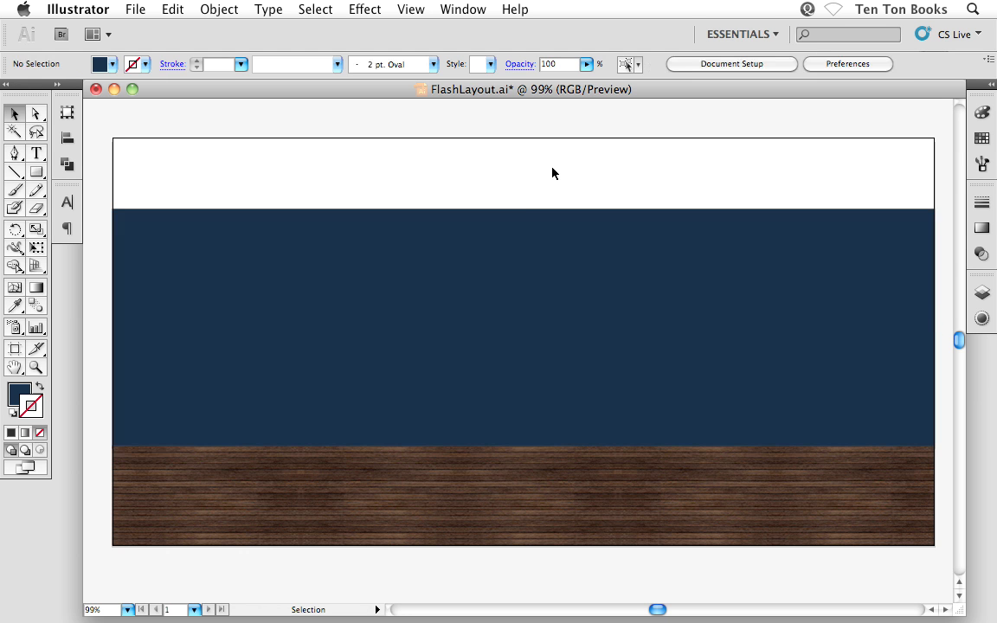
Examine up close how the navy rectangle's bottom edge overlaps the wood image, and return to the 100% view
left_click(567, 309)
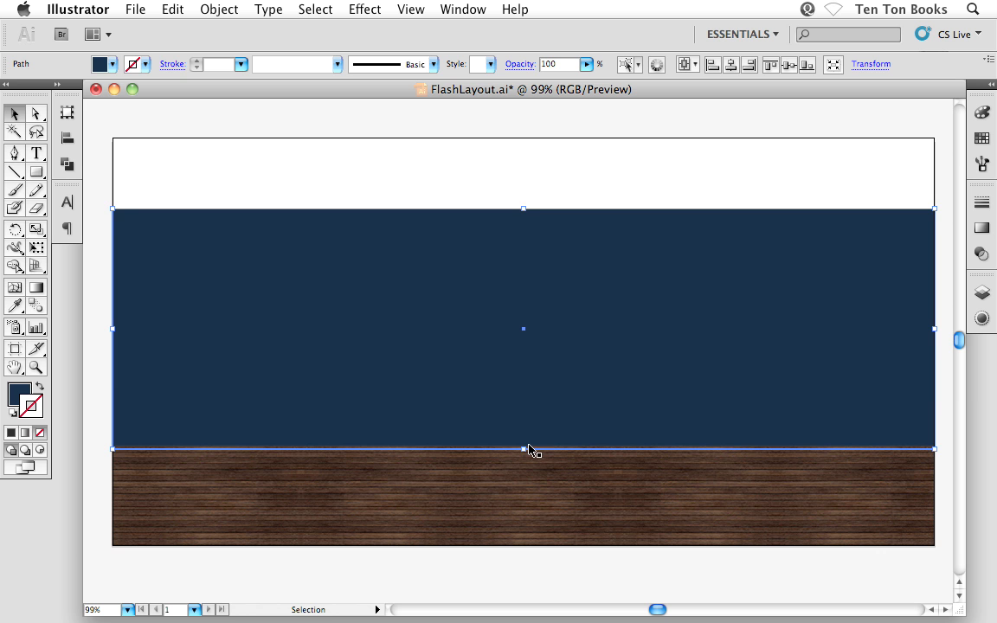
key("super+space")
left_click_drag(494, 414, 558, 488)
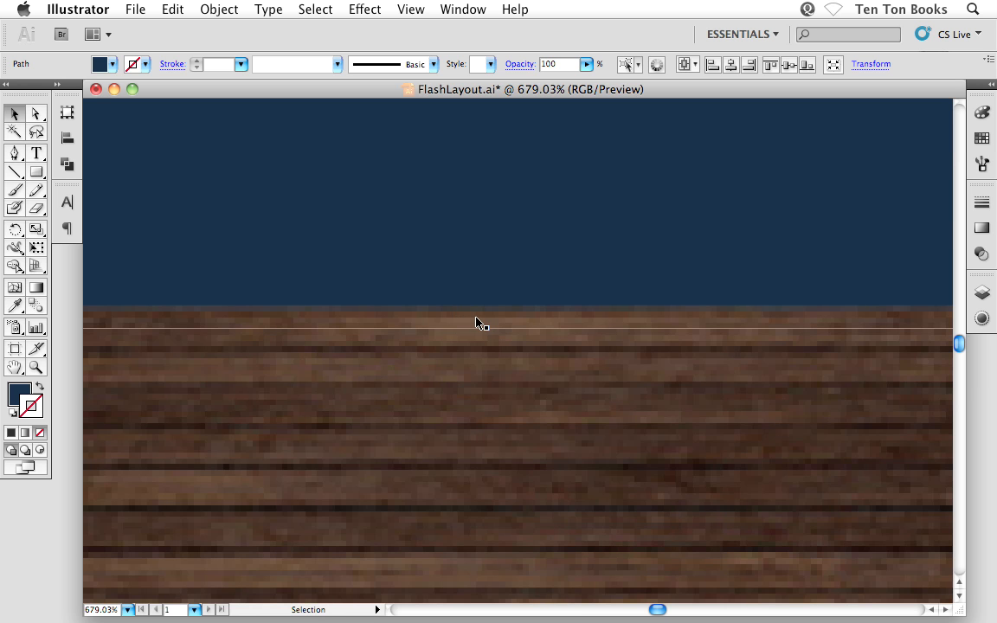
key("a")
key("v")
key("super+0")
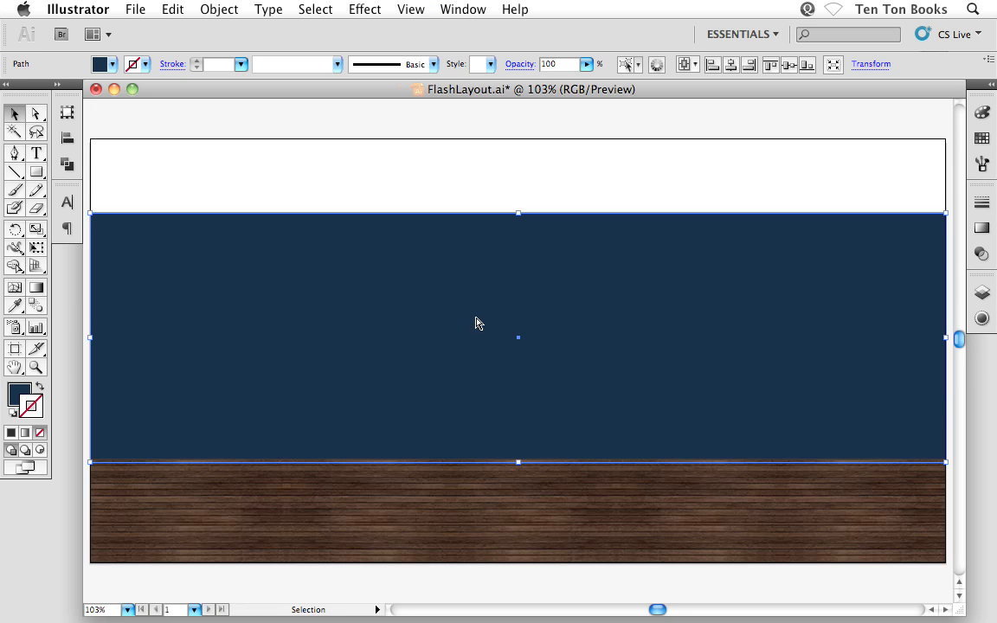
key("super+1")
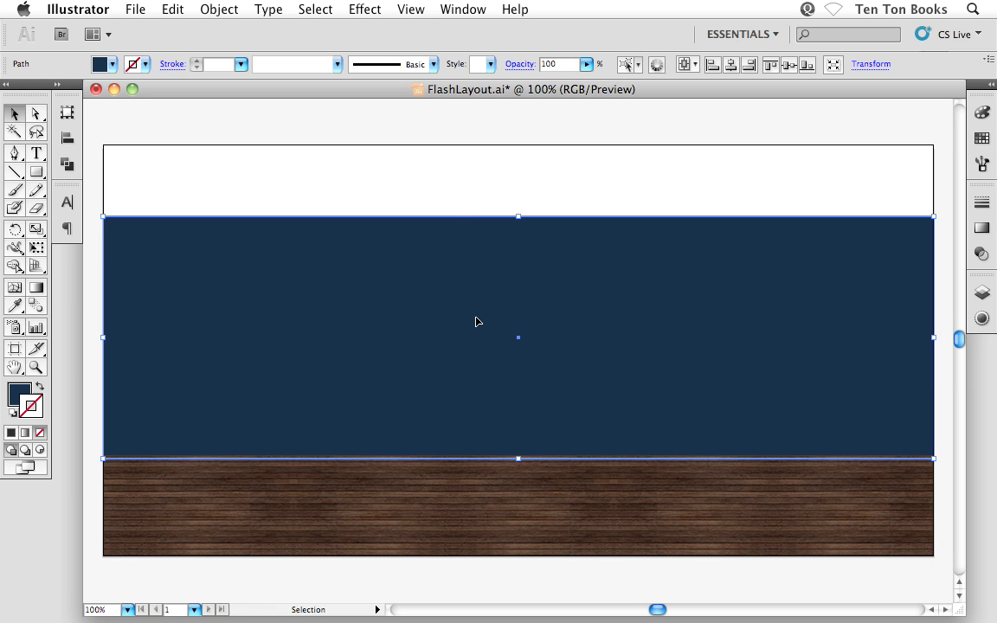
left_click(420, 186)
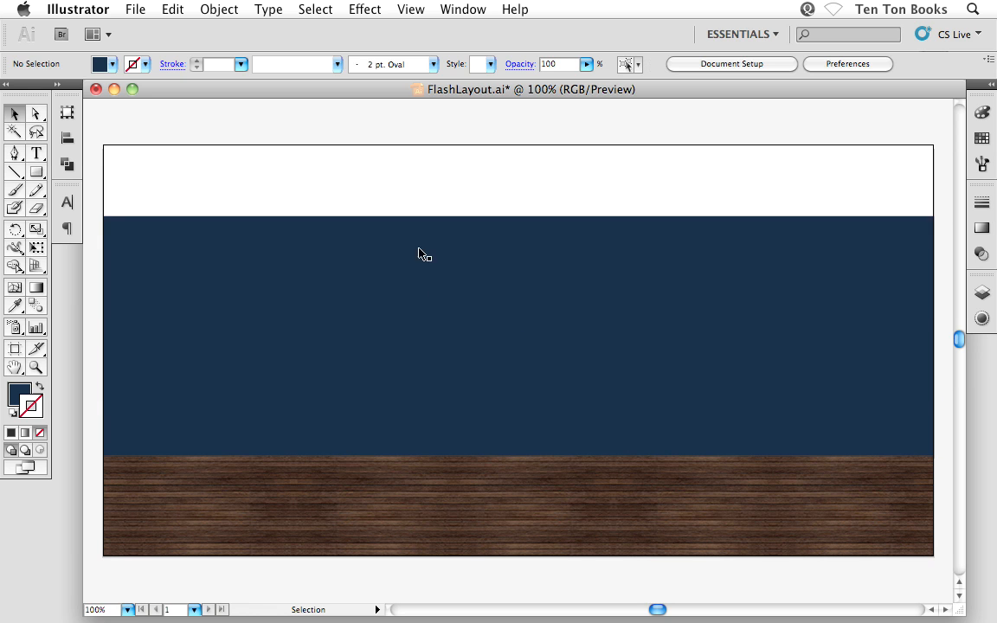
key("space")
left_click_drag(394, 319, 395, 301)
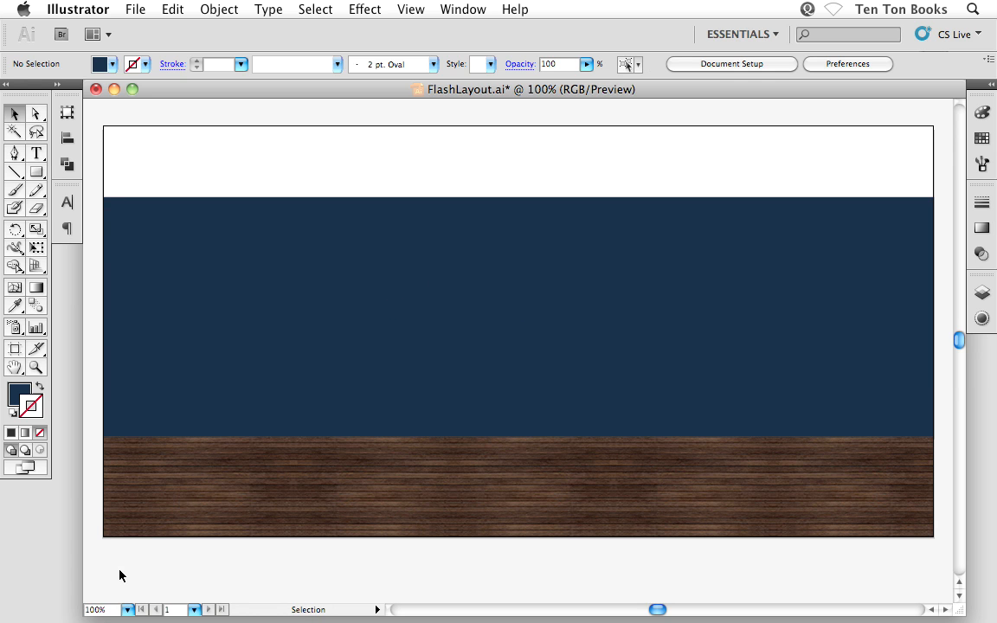
left_click_drag(105, 609, 81, 610)
left_click(107, 610)
left_click_drag(108, 610, 81, 609)
left_click(364, 146)
key("space")
left_click_drag(374, 156, 366, 173)
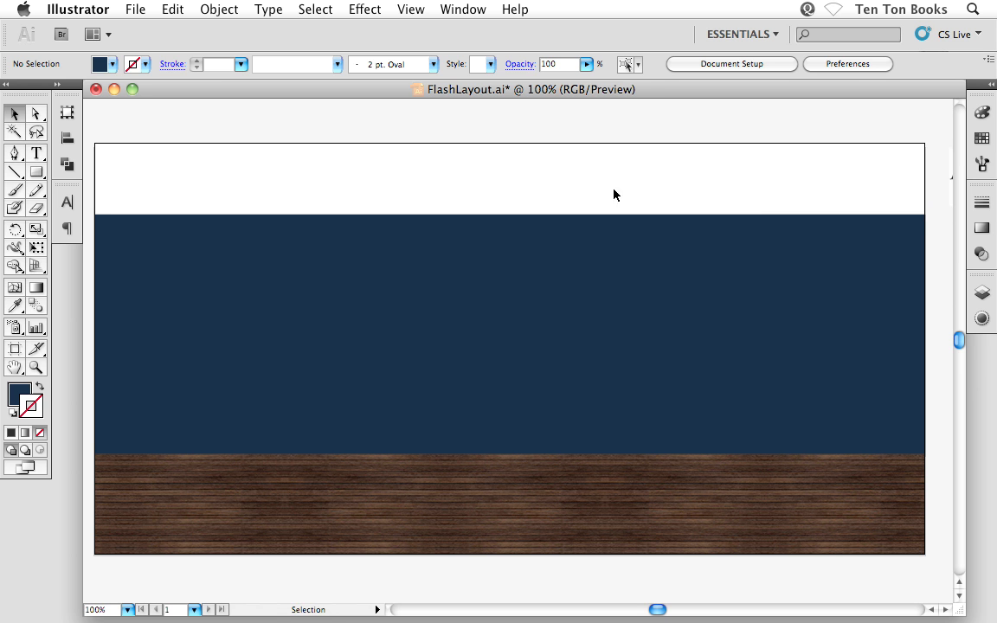
Move the Anthem Mortgage Group logo from beside the artboard onto the white strip above the navy rectangle, right of centre
key("space")
left_click_drag(776, 203, 561, 289)
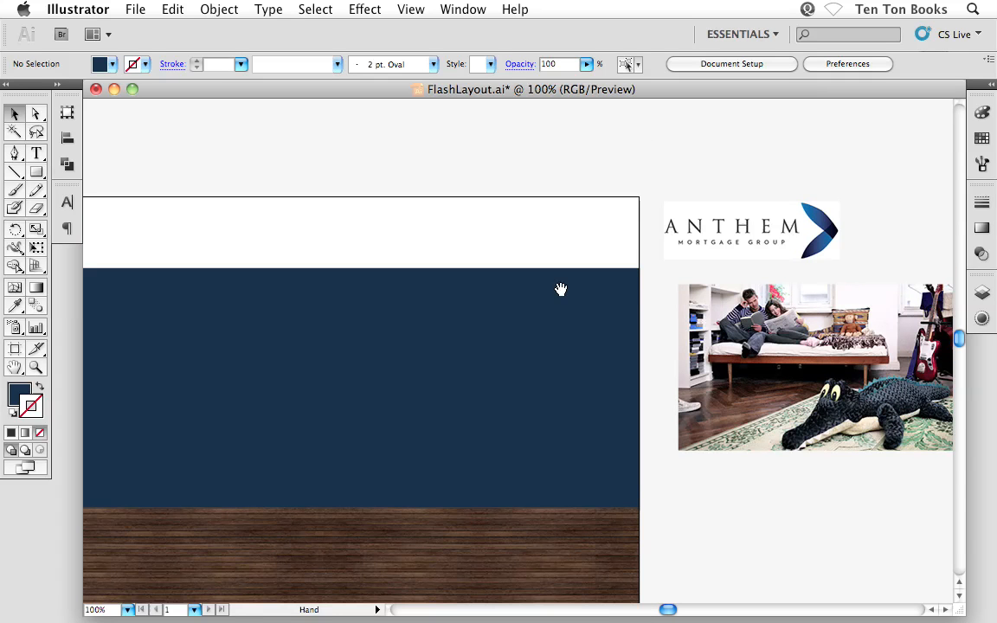
left_click_drag(719, 231, 269, 231)
key("space")
left_click_drag(284, 324, 580, 313)
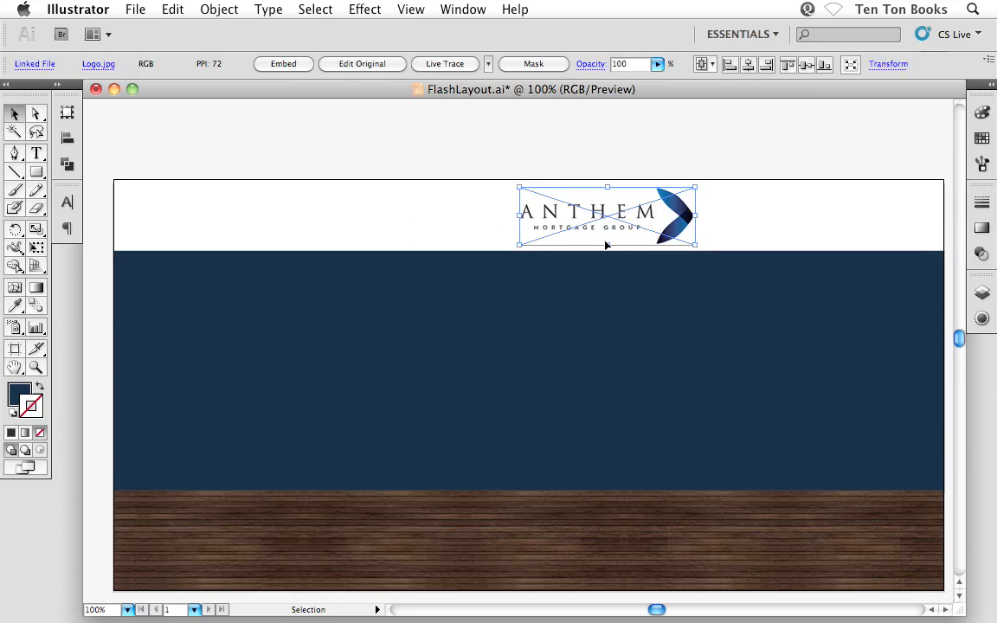
left_click_drag(568, 216, 658, 213)
left_click(659, 147)
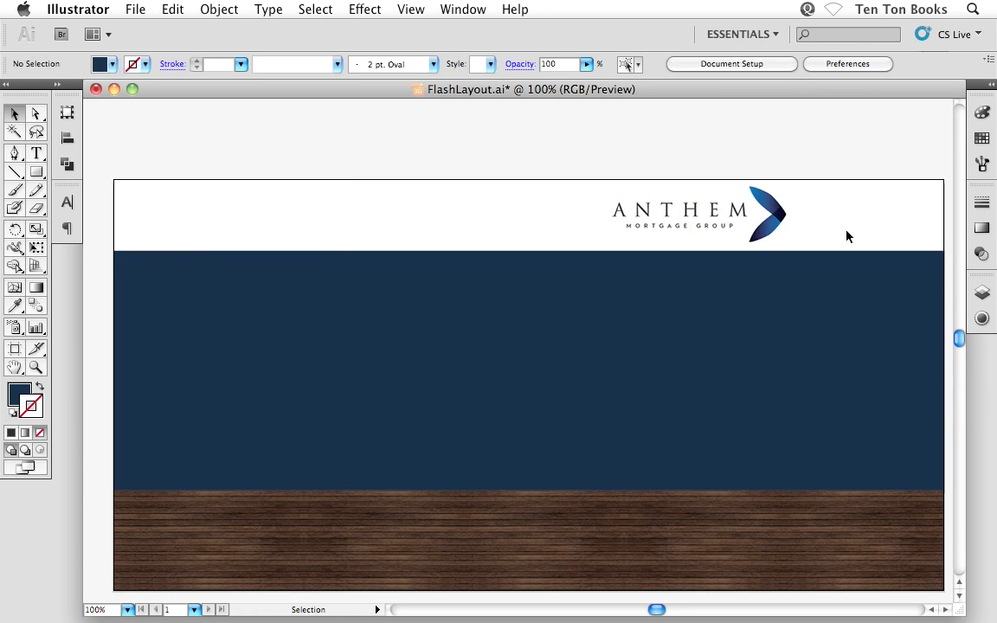
Move the family-room photo (Photo.jpg) from beside the artboard onto the navy rectangle, below the Anthem logo
left_click_drag(742, 228, 567, 216)
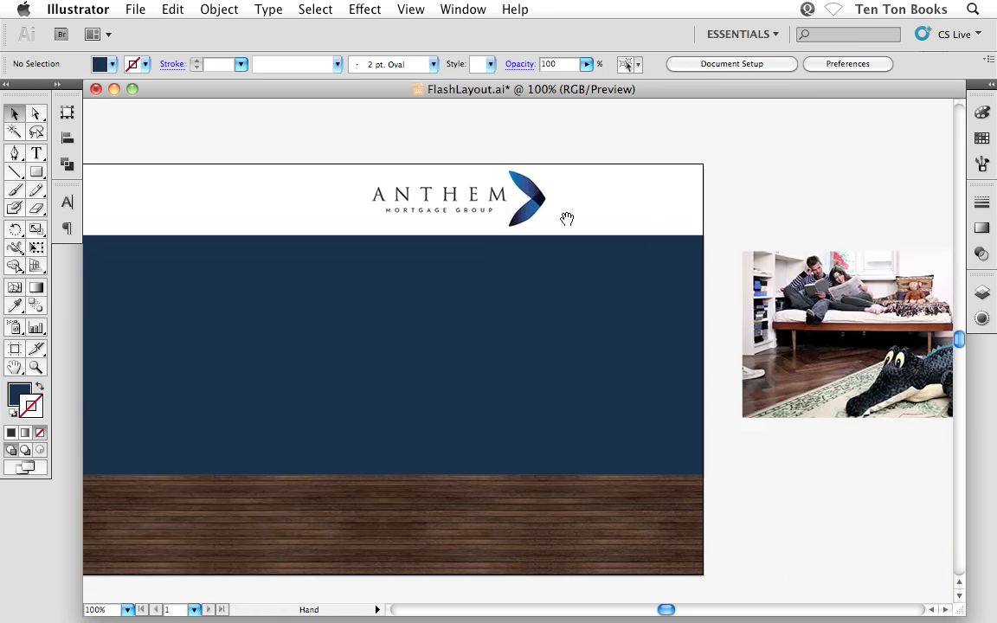
left_click(858, 295)
left_click_drag(858, 294, 373, 309)
left_click_drag(730, 315, 878, 288)
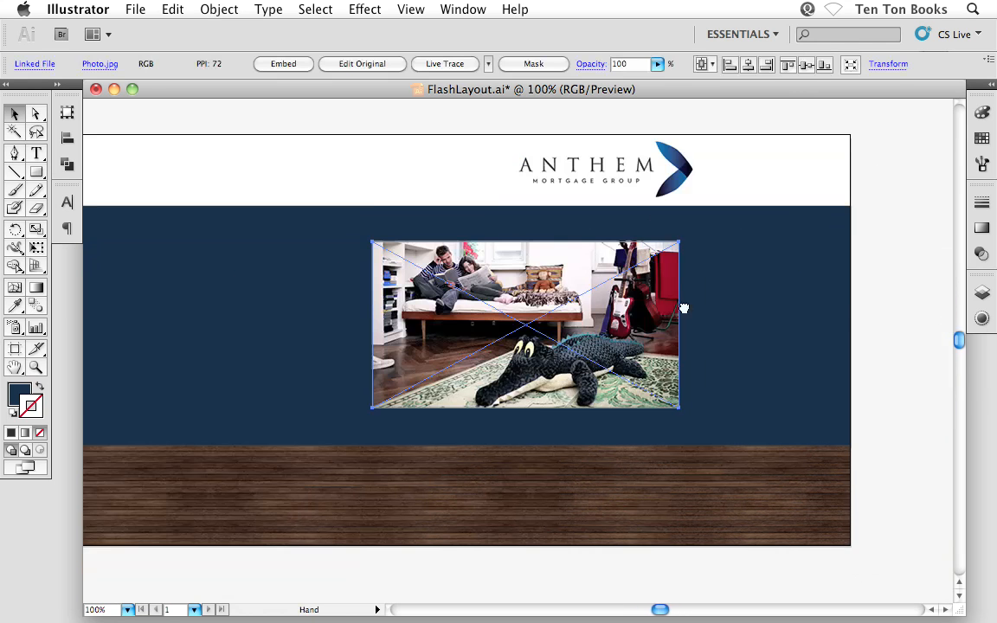
left_click_drag(668, 304, 751, 335)
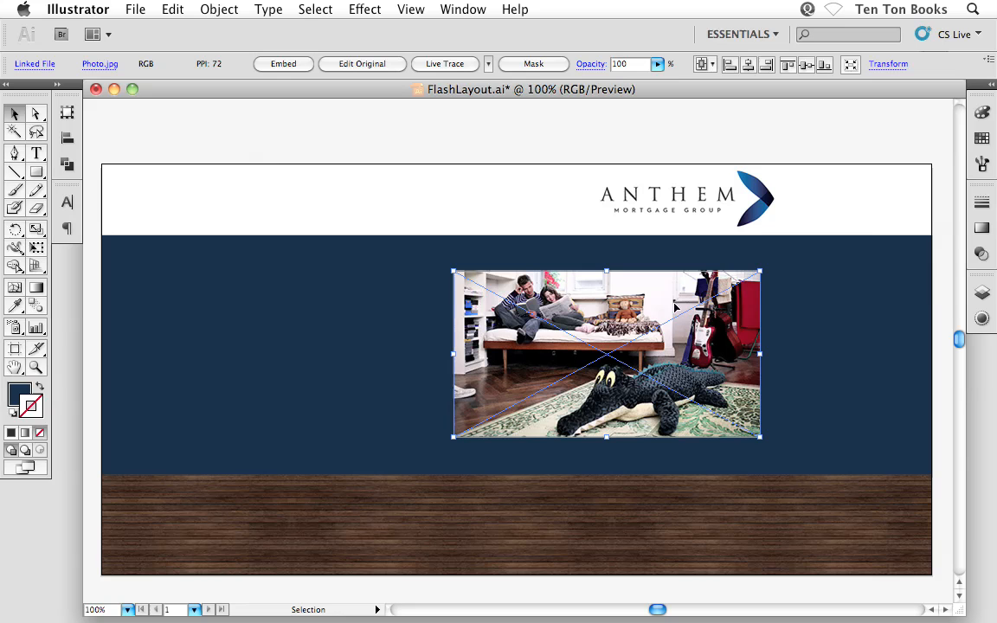
Shift the photo slightly right and up so its right edge lines up with the logo's right edge, deselect it and save the document
left_click_drag(642, 307, 654, 305)
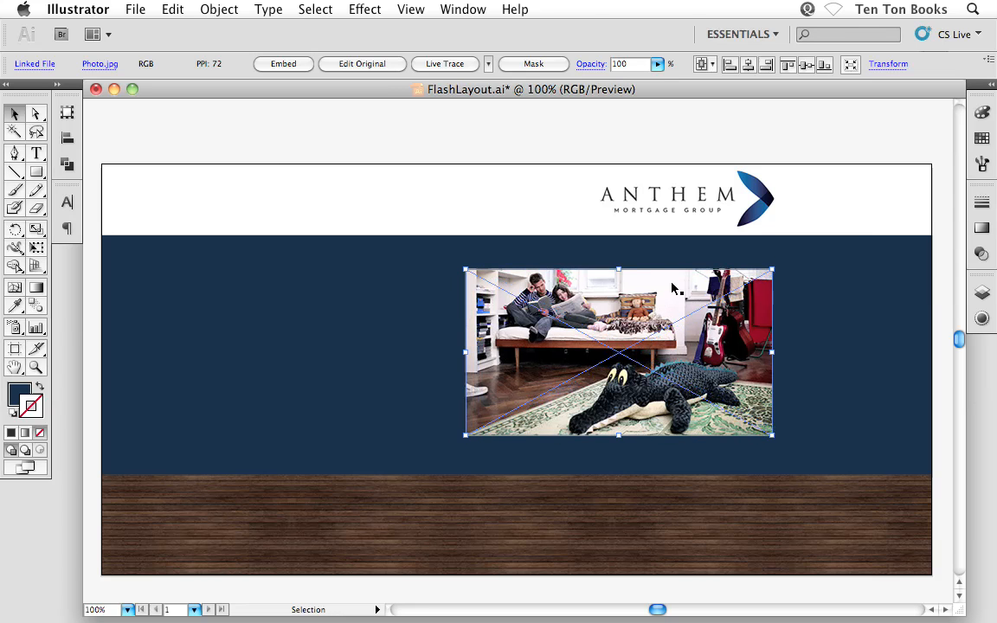
left_click(579, 138)
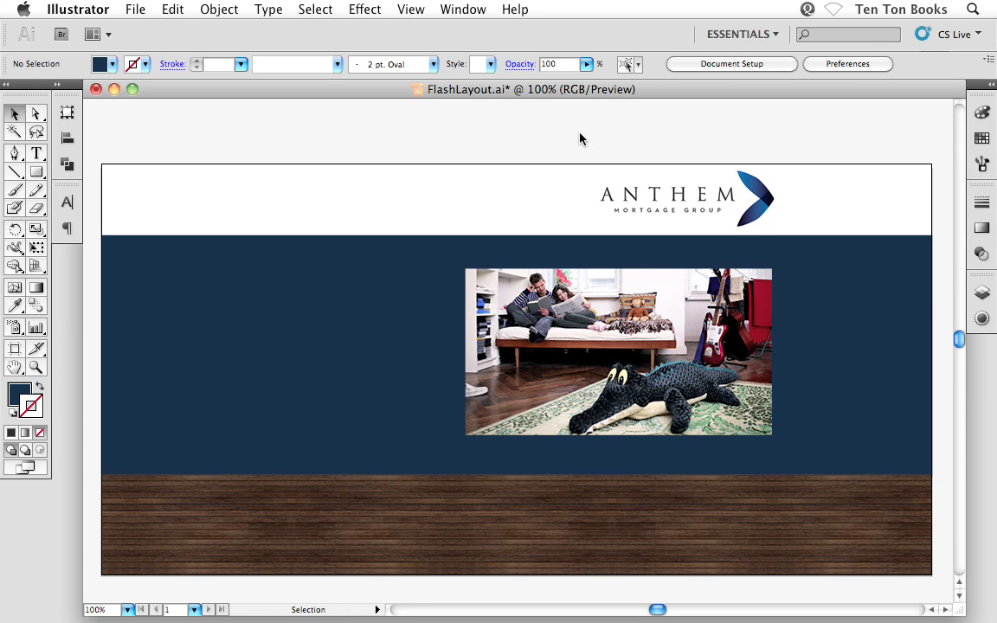
key("super+s")
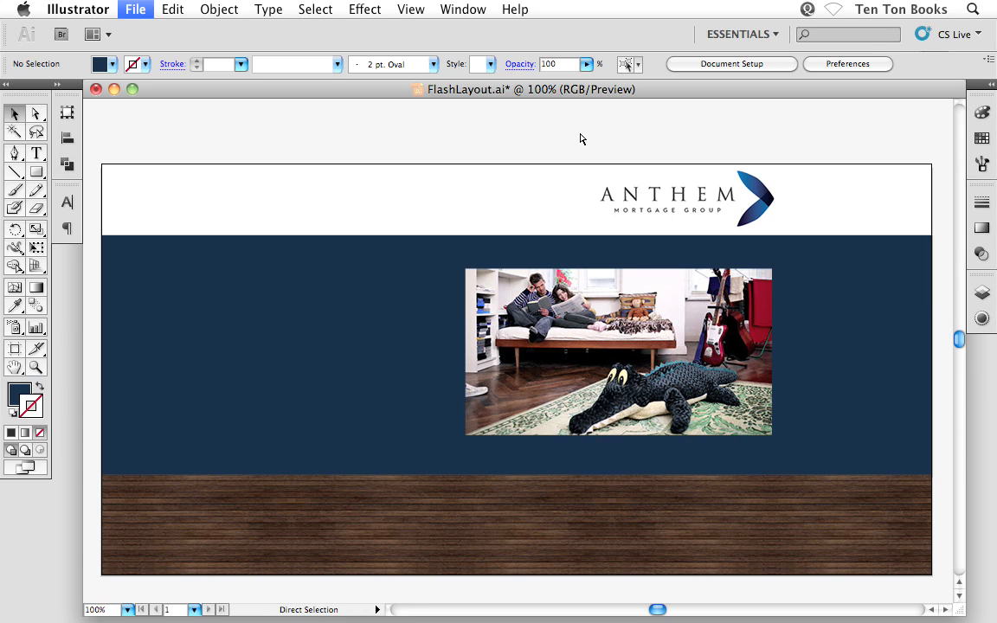